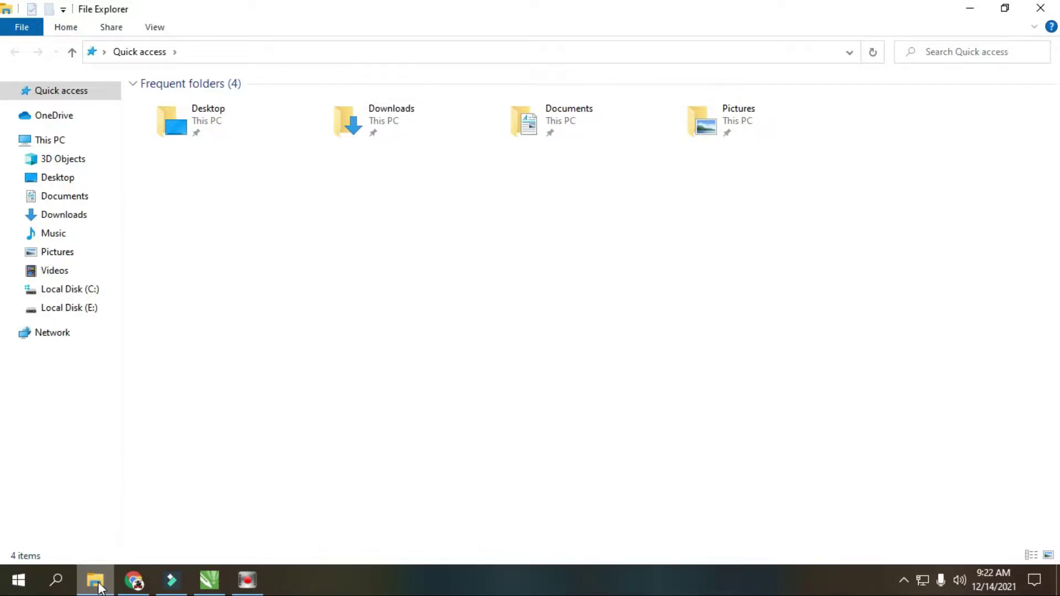
Open the POSTER folder inside Pictures and display its files as extra large icons.
left_click(51, 260)
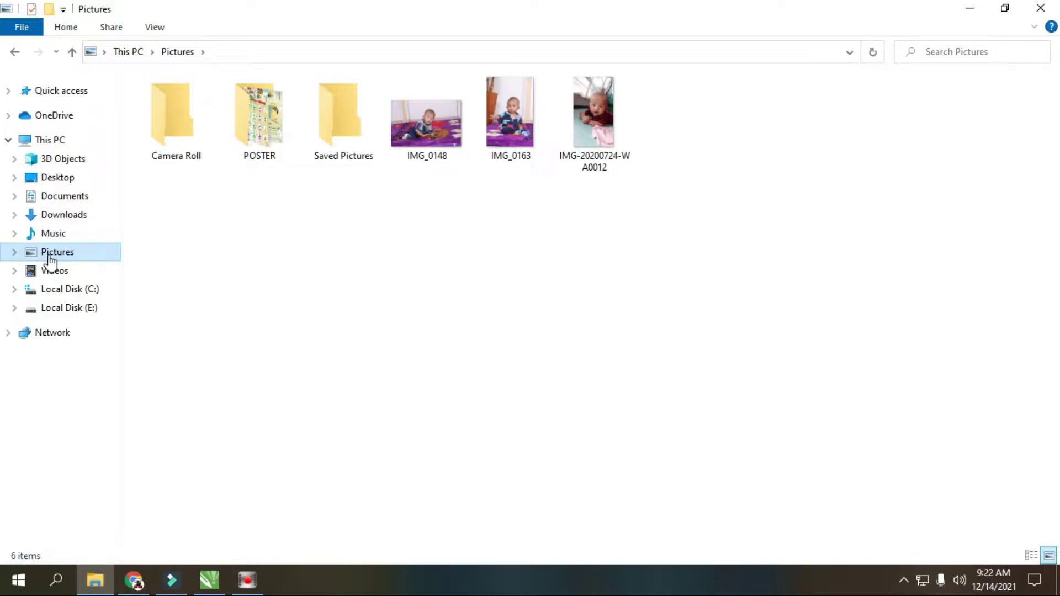
double_click(255, 157)
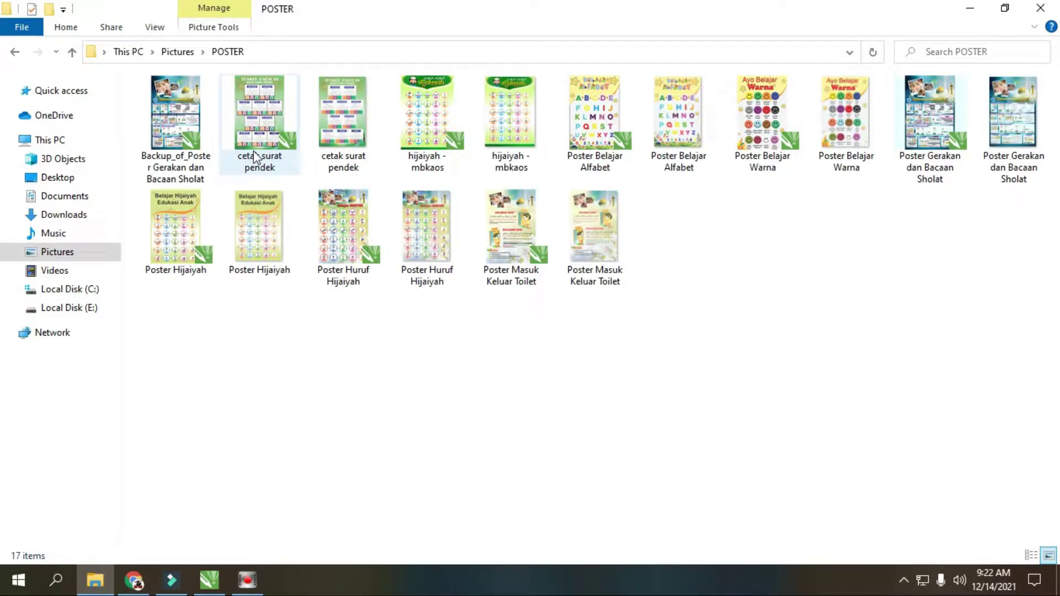
left_click(154, 28)
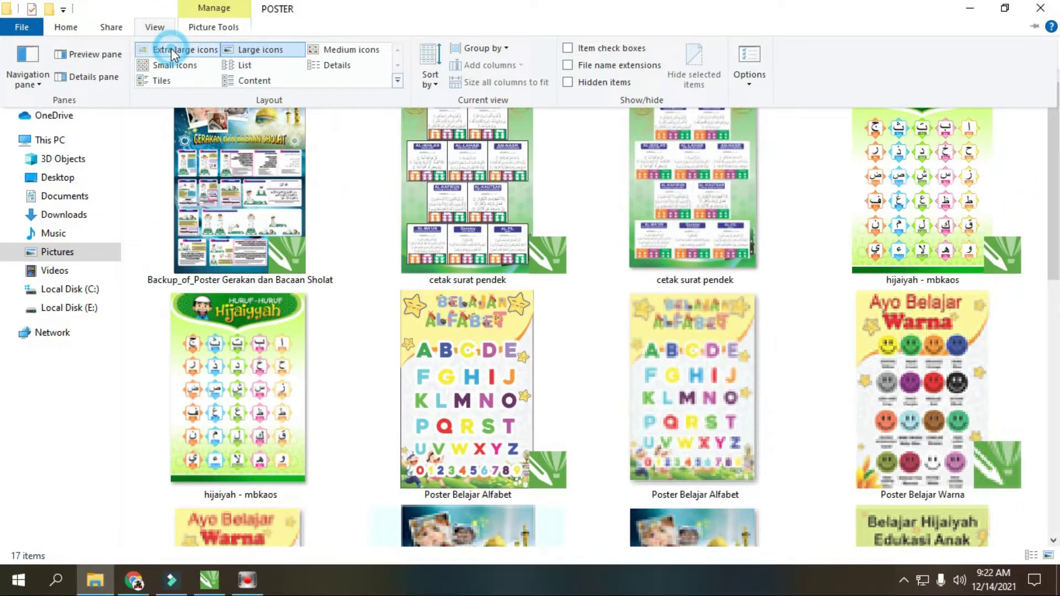
left_click(171, 48)
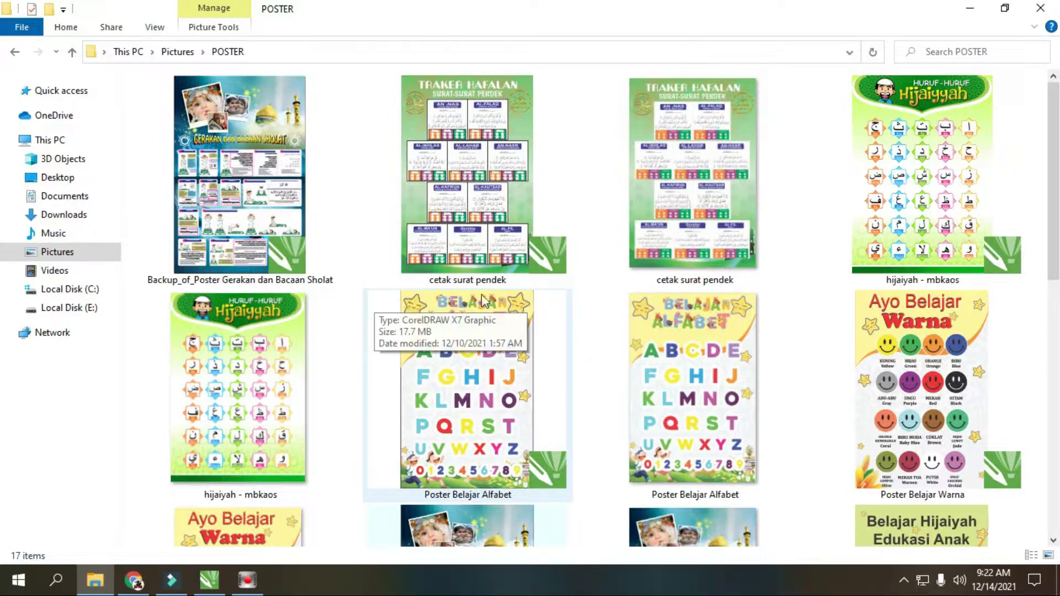
Look through the poster files and open the CorelDRAW file Backup_of_Poster Gerakan dan Bacaan Sholat.
scroll(630, 305, "down", 3)
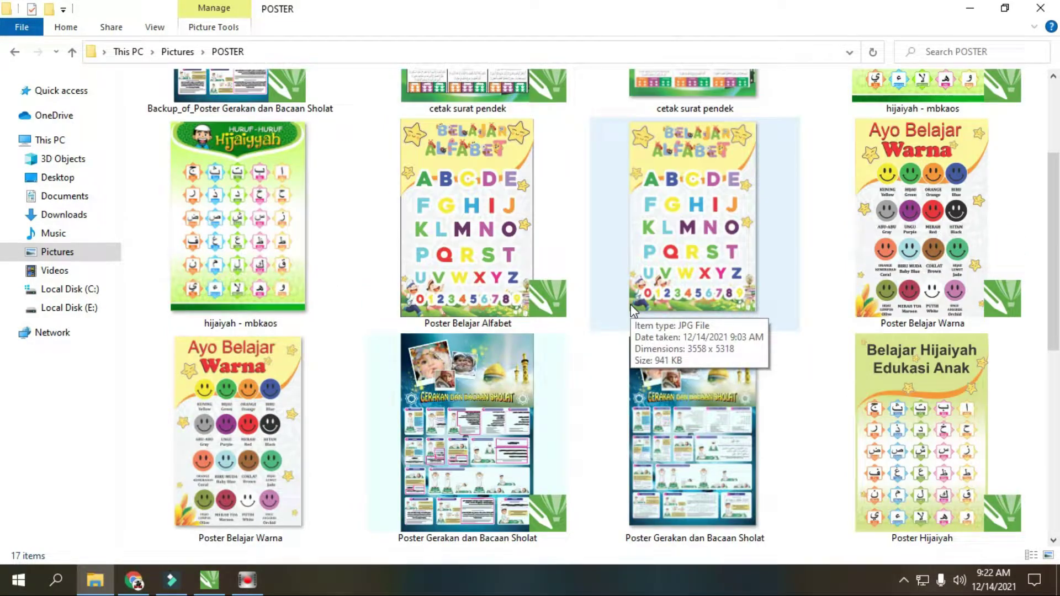
scroll(630, 309, "down", 3)
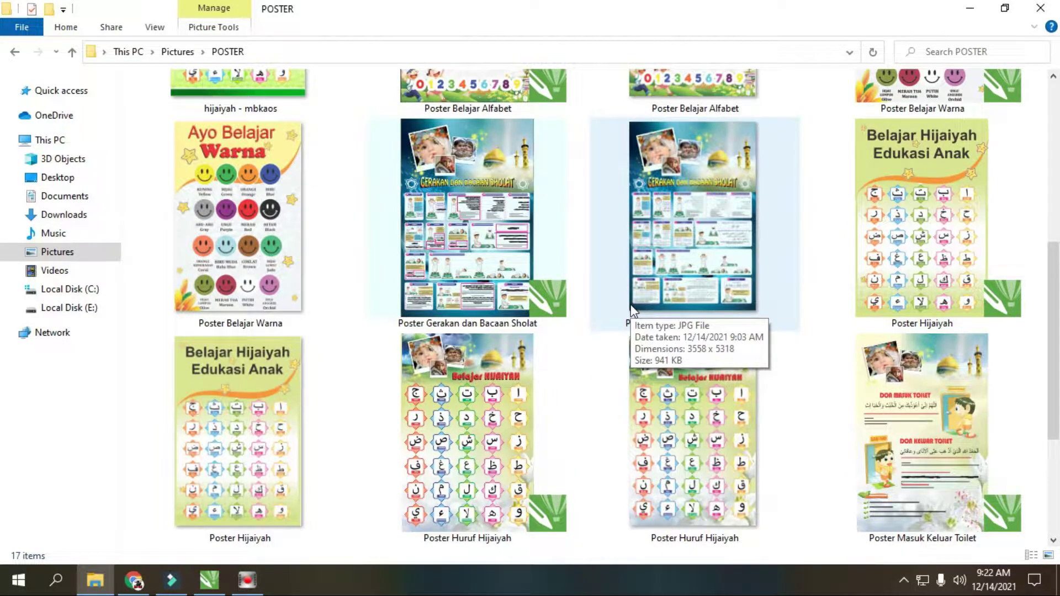
scroll(632, 310, "down", 3)
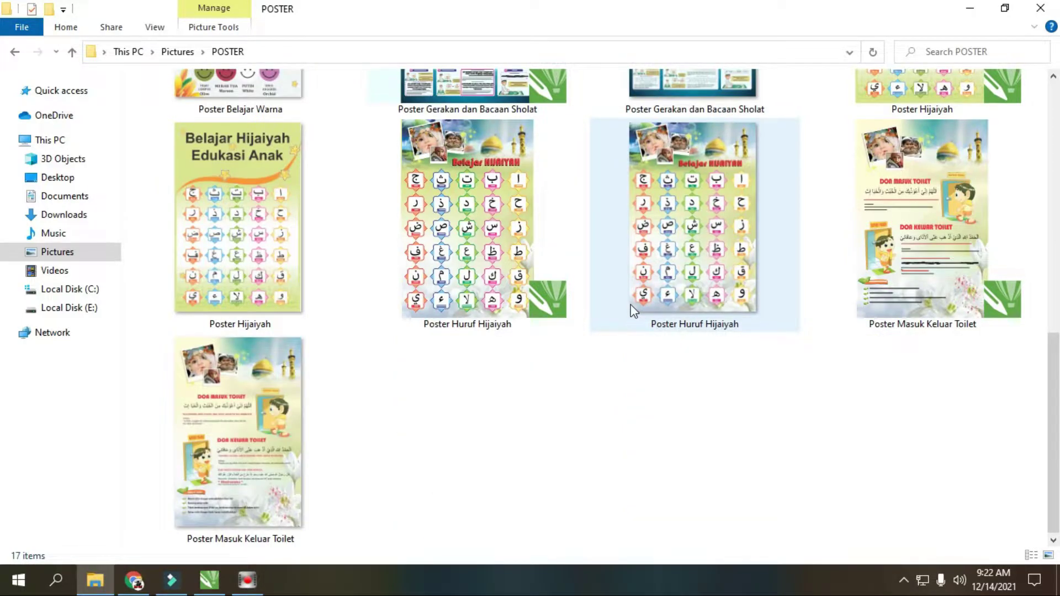
scroll(631, 311, "up", 5)
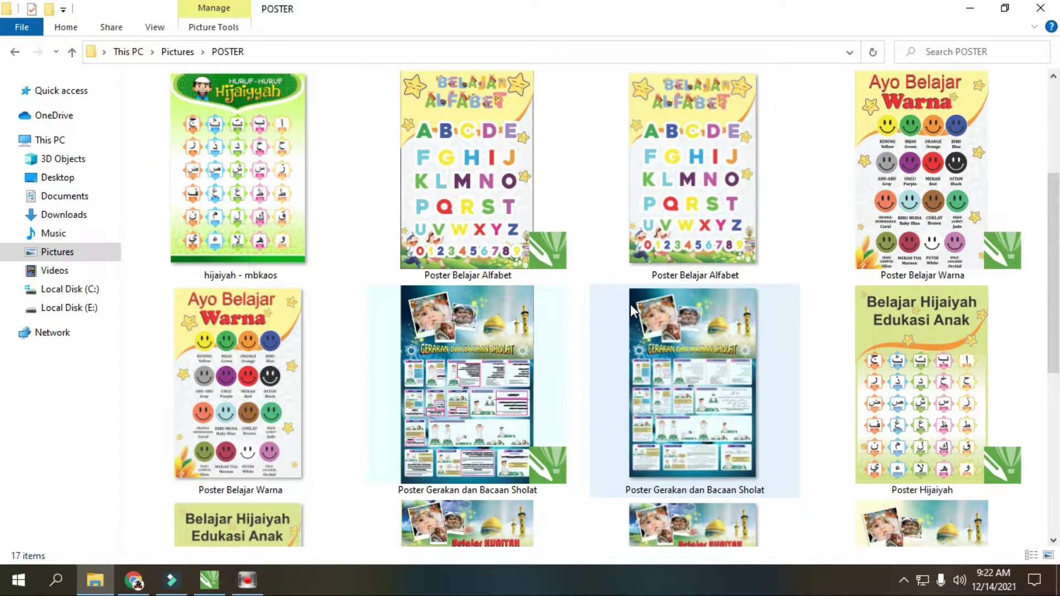
scroll(630, 304, "up", 3)
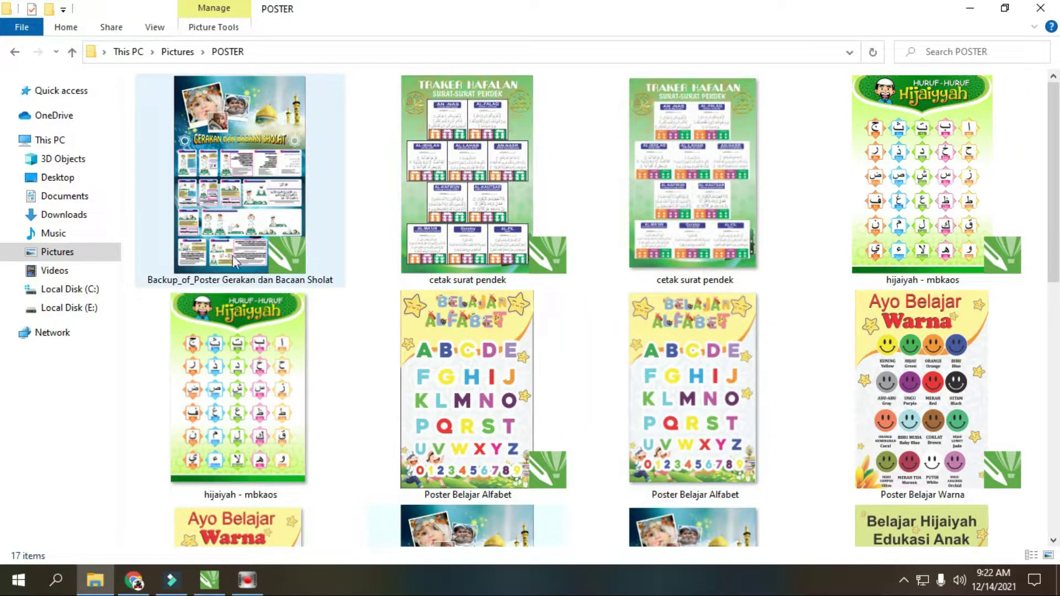
left_click(210, 215)
double_click(209, 215)
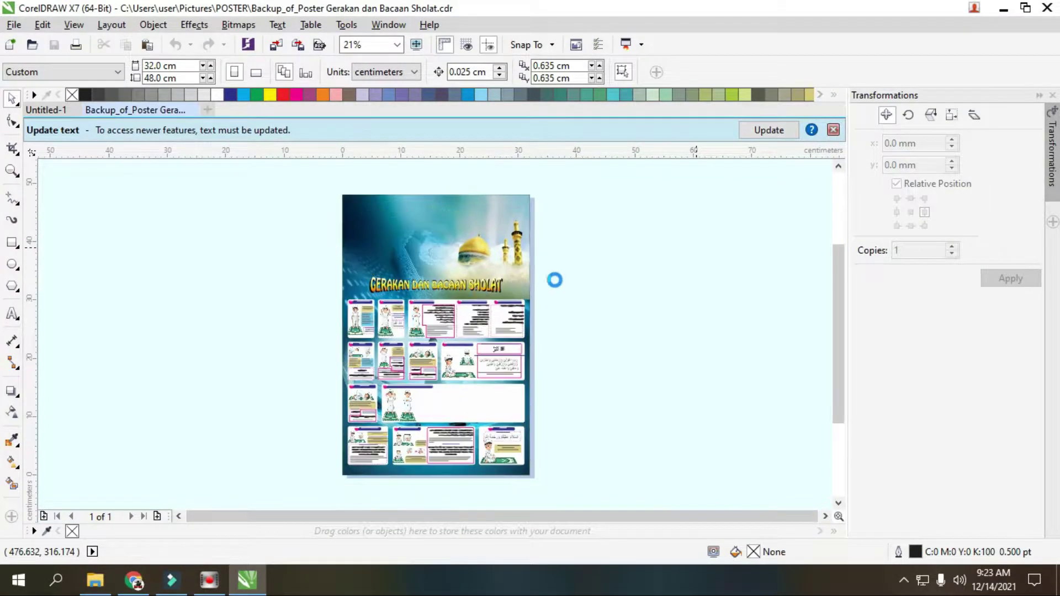
Examine the poster's header photos, title and numbered prayer panels for text layout problems.
left_click(291, 238)
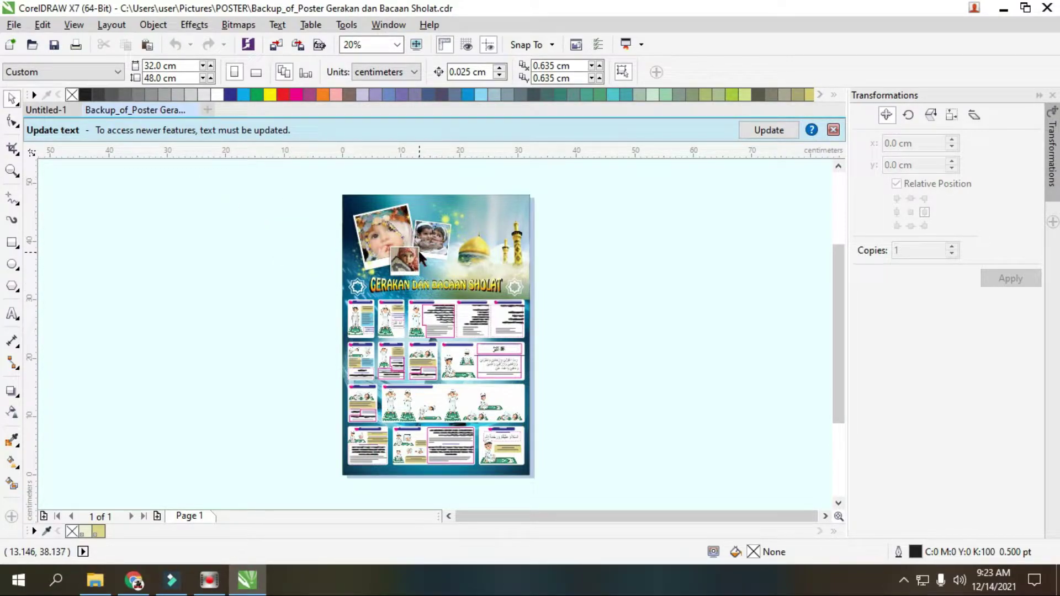
scroll(419, 251, "up", 2)
scroll(476, 248, "up", 2)
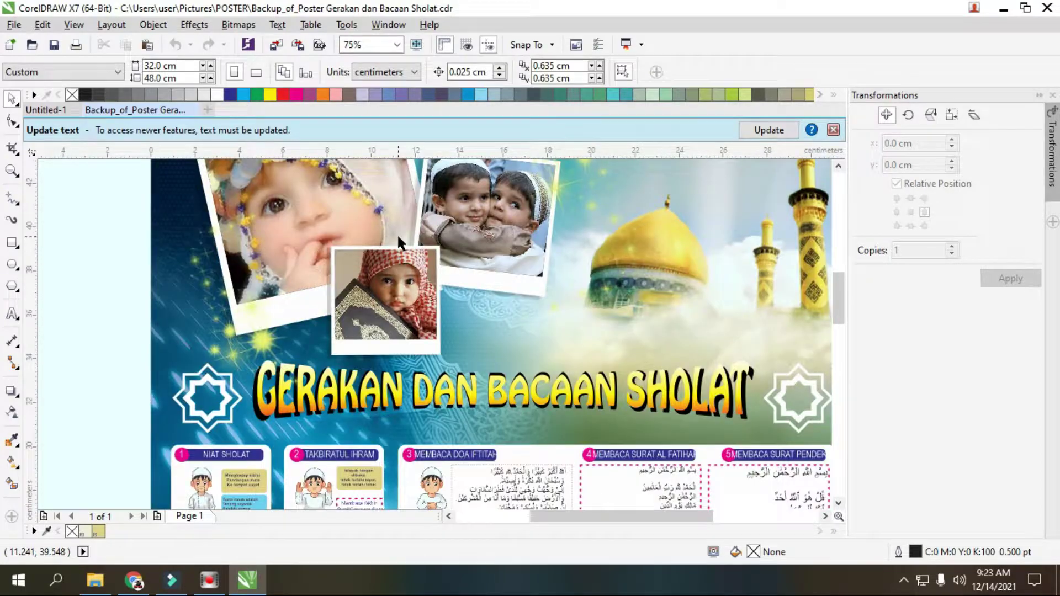
scroll(477, 234, "down", 2)
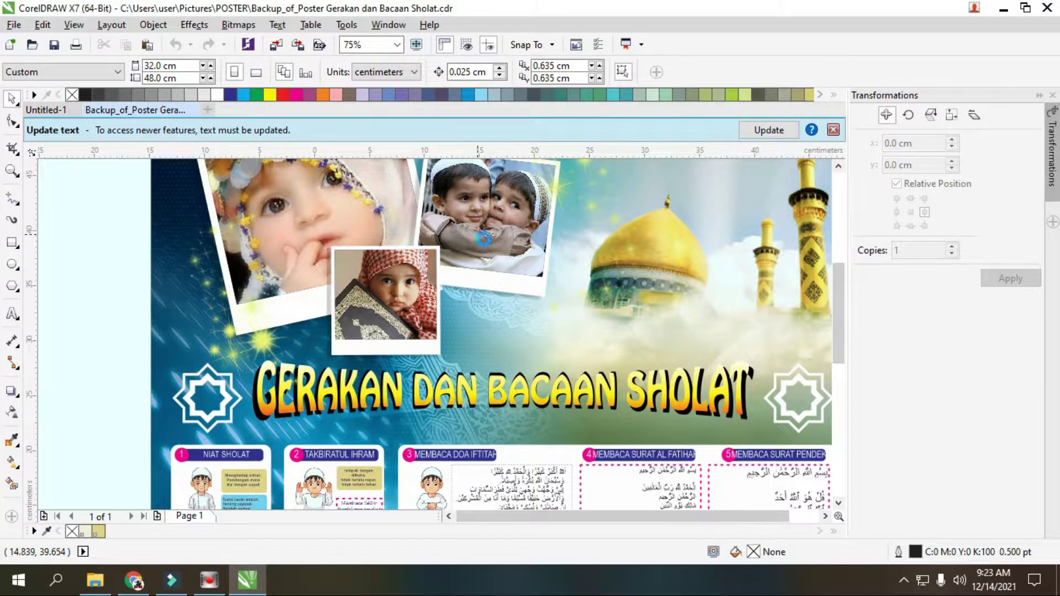
scroll(509, 471, "up", 2)
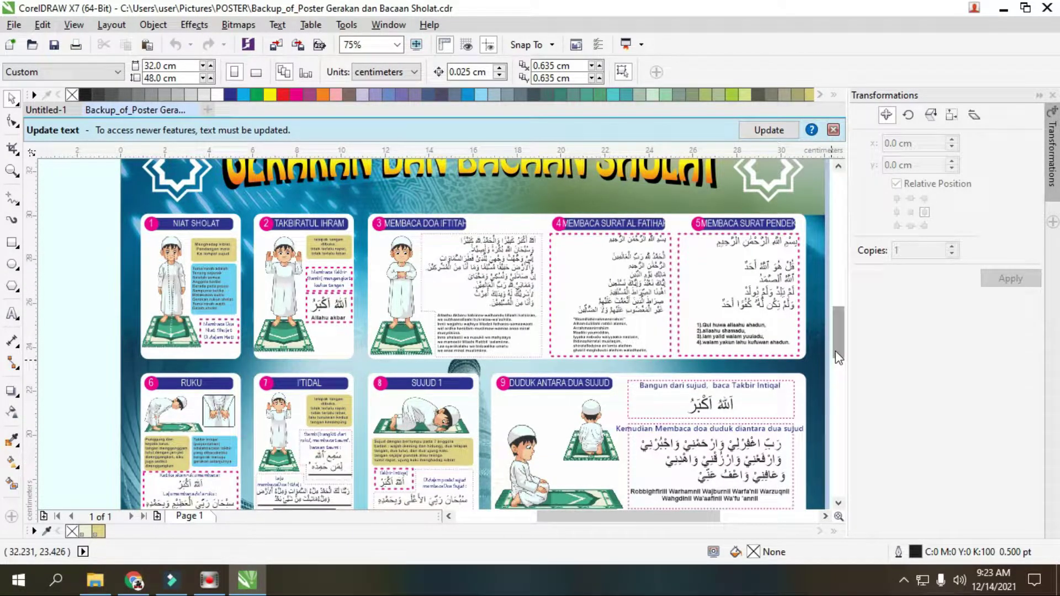
left_click(838, 504)
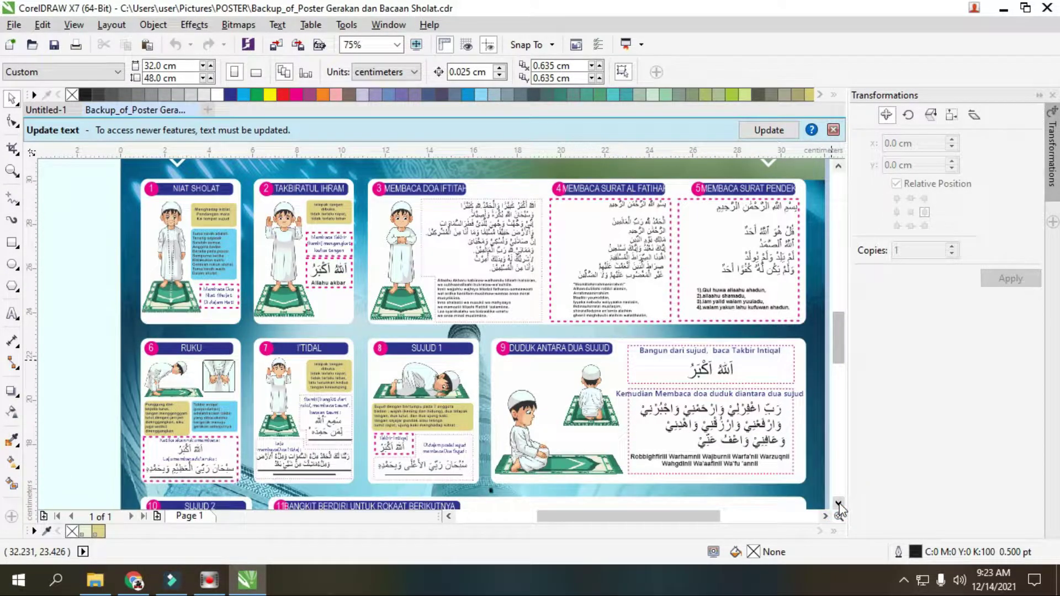
left_click(839, 504)
left_click(839, 503)
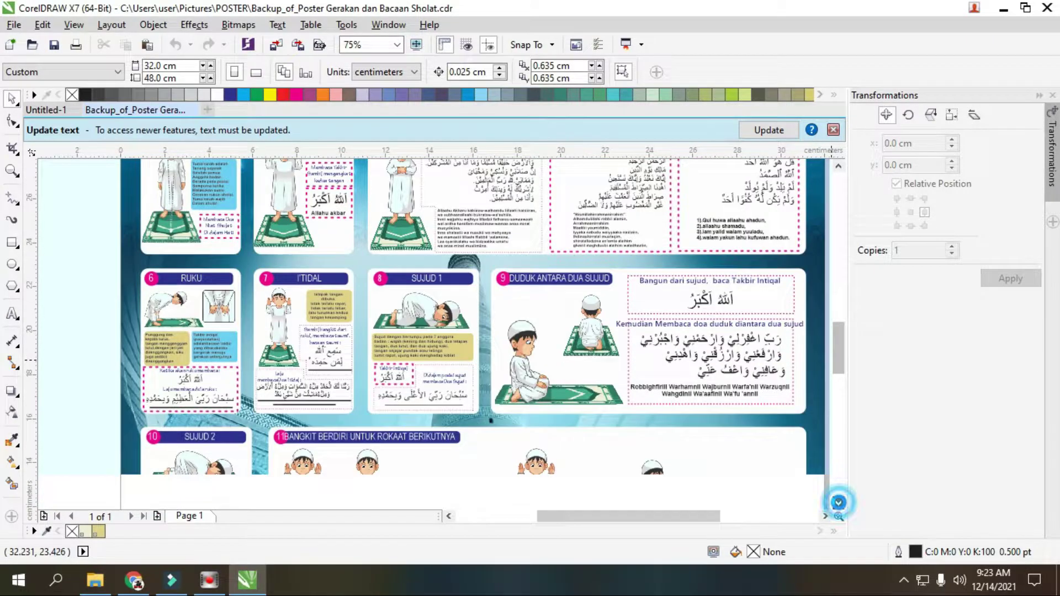
Ungroup the whole poster one level so its individual objects can be edited, and clear the selection.
left_click(707, 354)
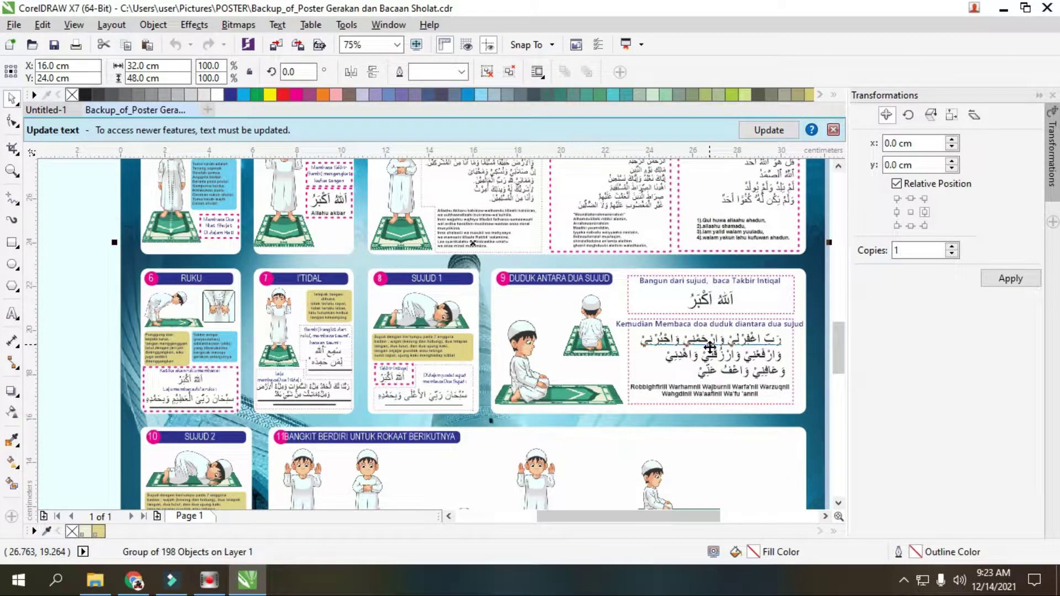
right_click(710, 347)
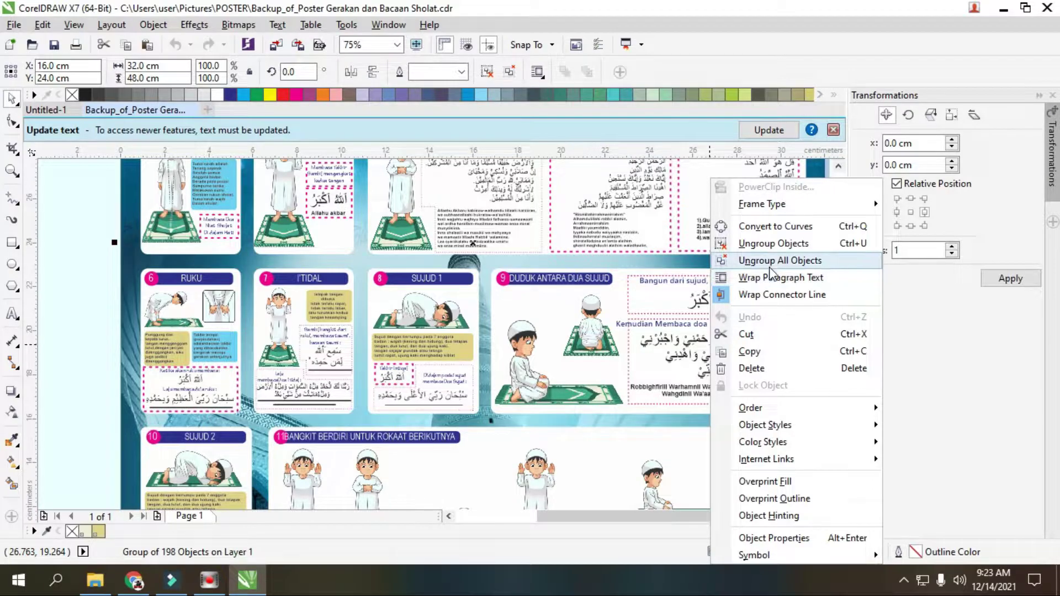
left_click(778, 244)
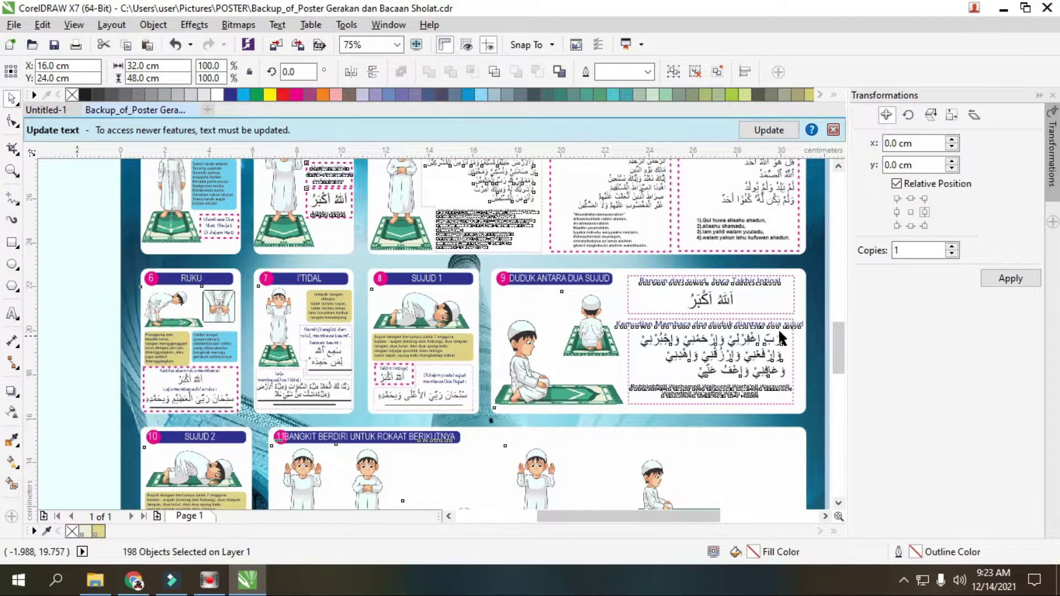
key("Escape")
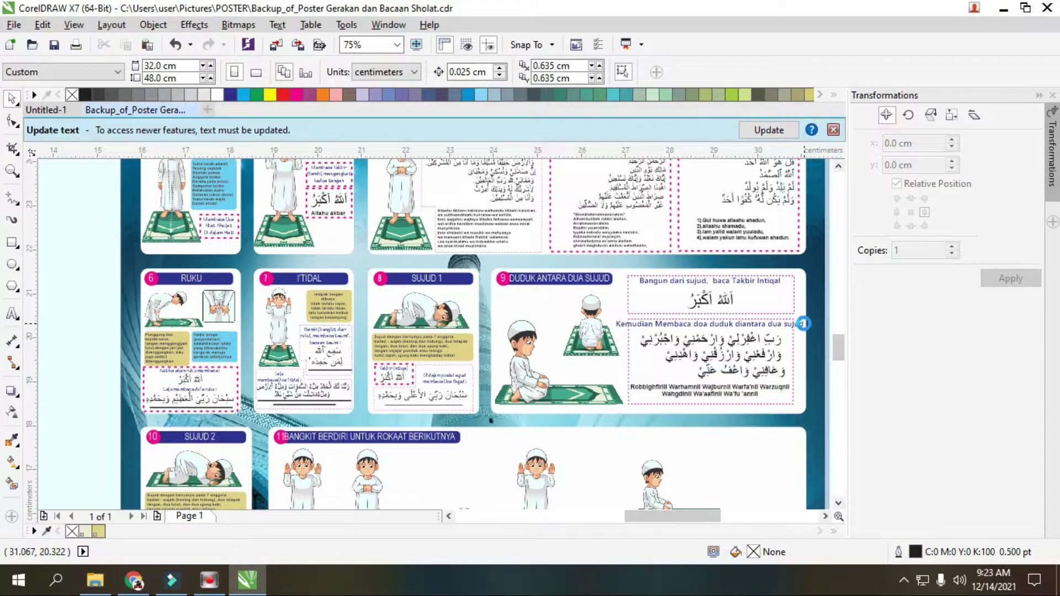
Narrow the "Kemudian Membaca doa duduk diantara dua sujud" line in panel 9 to about 7.16 cm, fitting it inside the dashed frame.
scroll(800, 332, "up", 5)
left_click(795, 334)
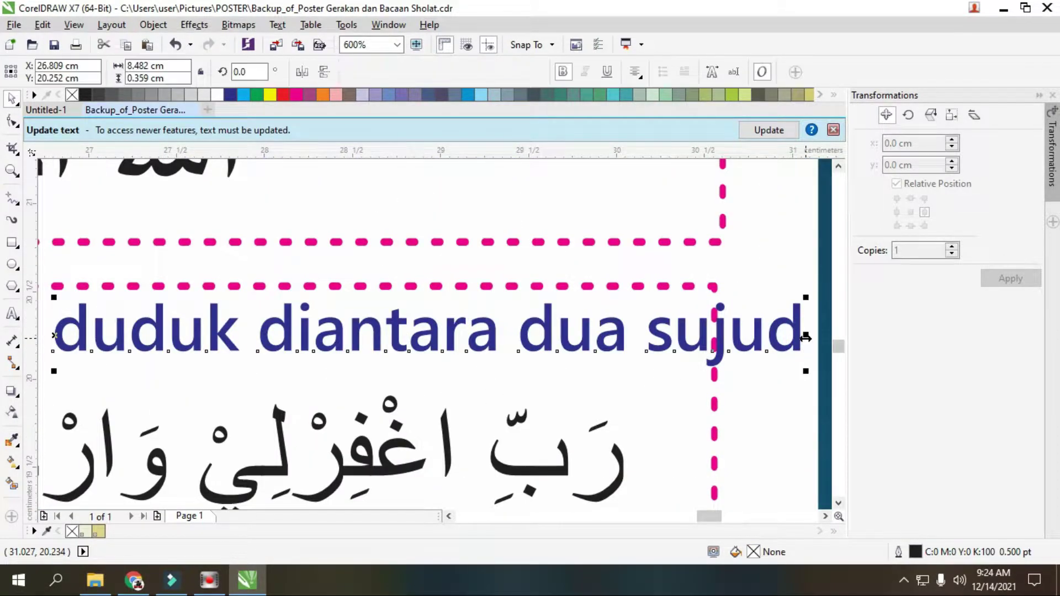
scroll(806, 338, "down", 2)
left_click_drag(807, 337, 748, 342)
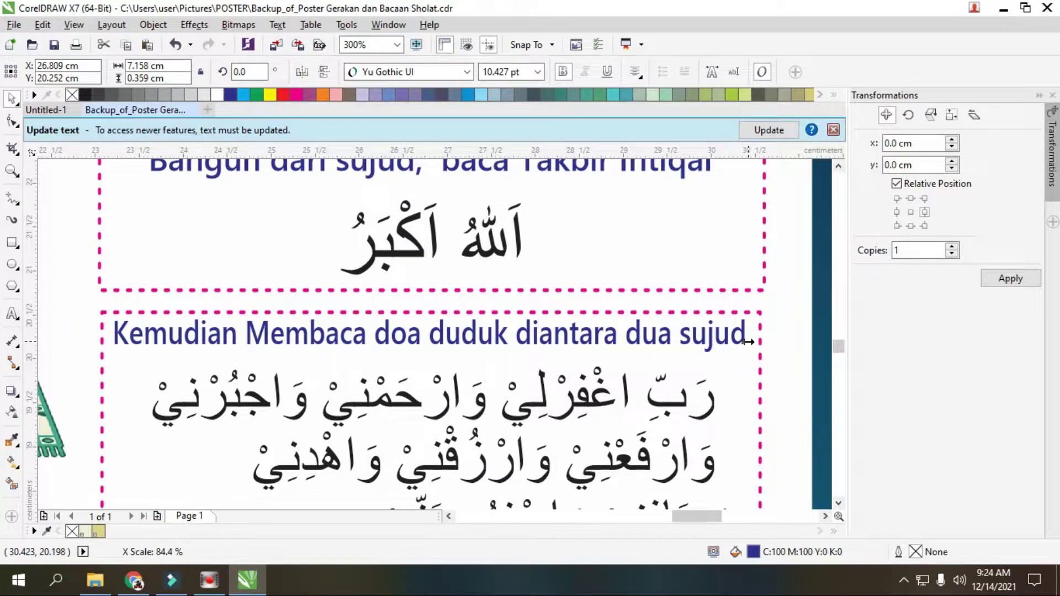
Narrow the panel 11 heading "BANGKIT BERDIRI UNTUK ROKAAT BERIKUTNYA" from its start to about 7.44 cm, clear of the number circle.
scroll(657, 382, "down", 2)
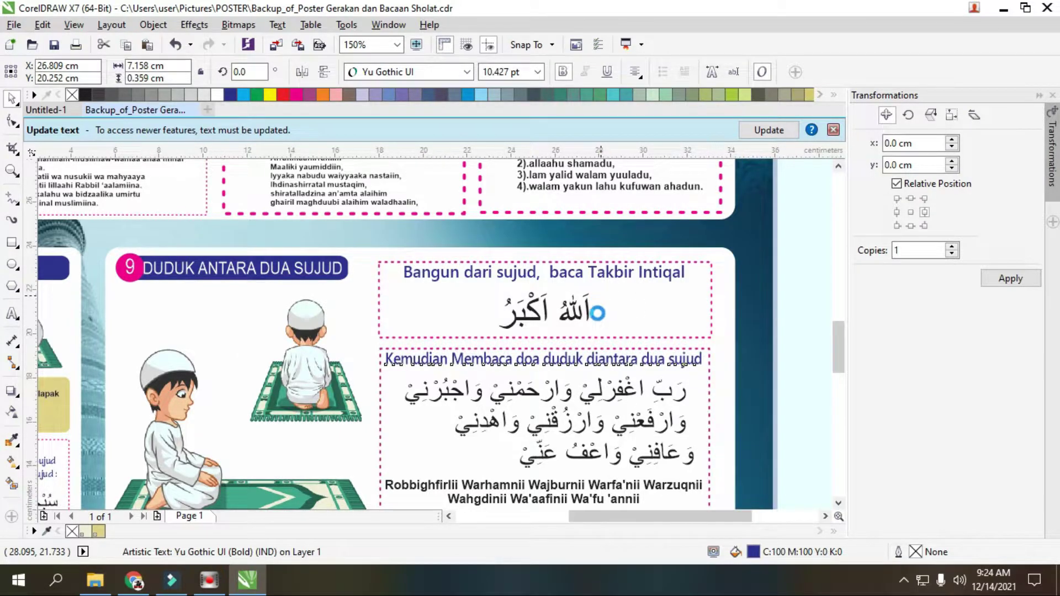
scroll(608, 311, "down", 2)
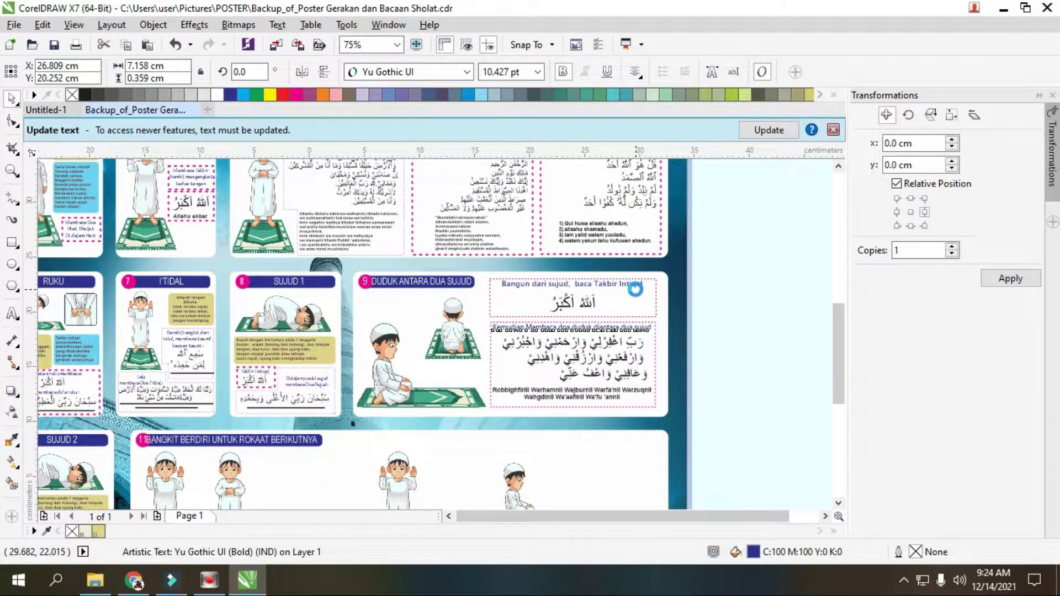
scroll(635, 286, "down", 2)
scroll(418, 368, "up", 2)
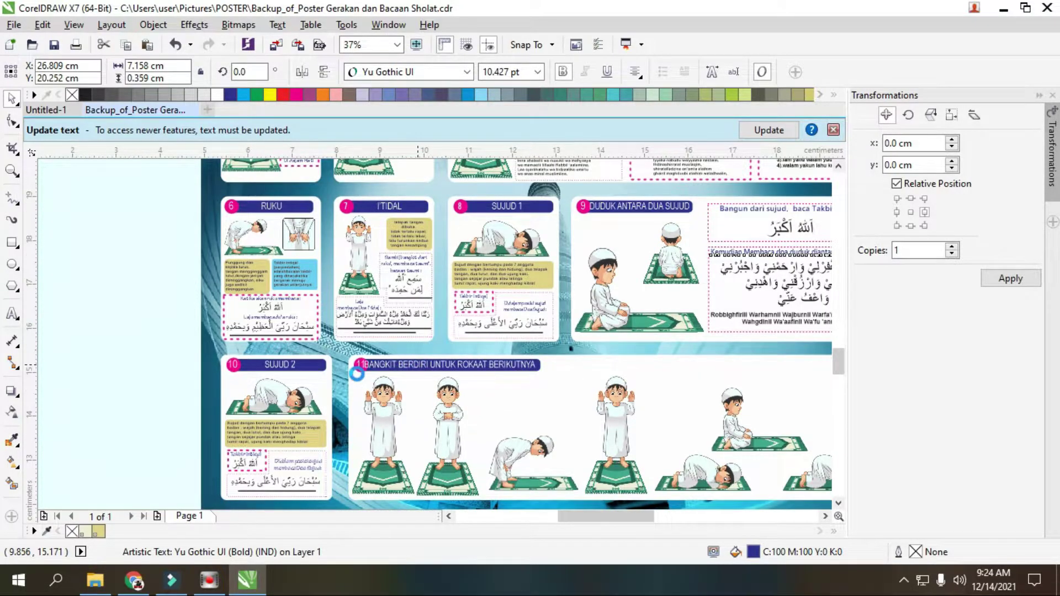
scroll(362, 375, "up", 4)
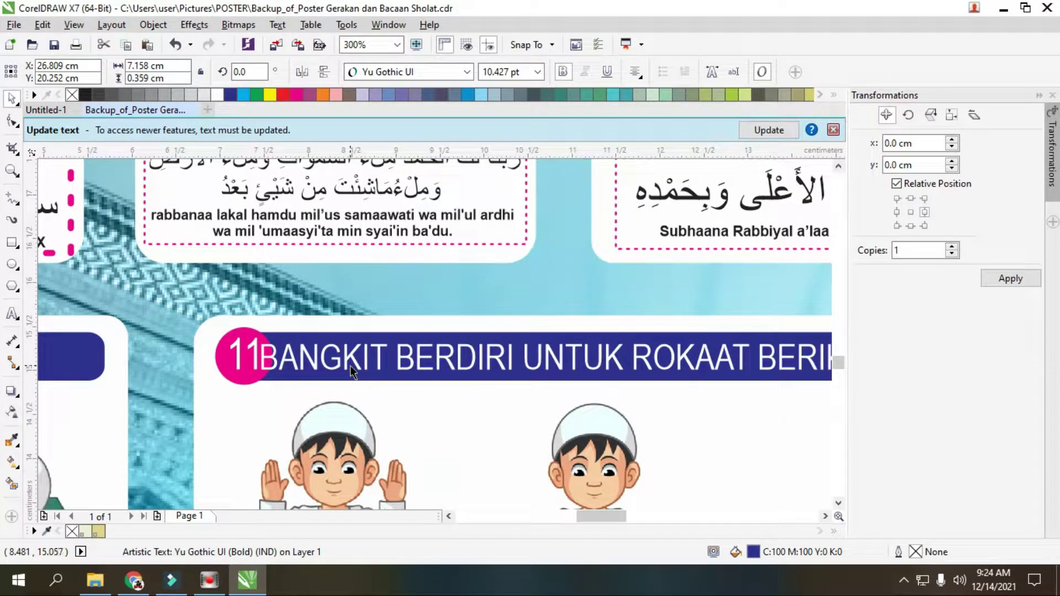
left_click(350, 365)
left_click_drag(254, 365, 286, 359)
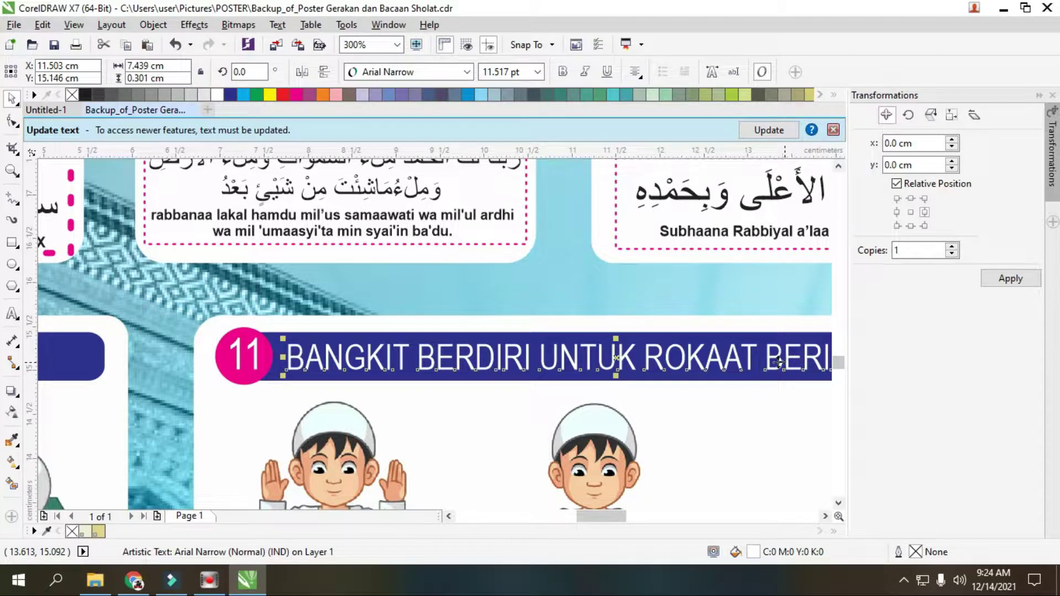
Reposition the panel 11 heading within its blue bar, at about X 11.4 cm and Y 15.16 cm.
left_click_drag(618, 367, 607, 362)
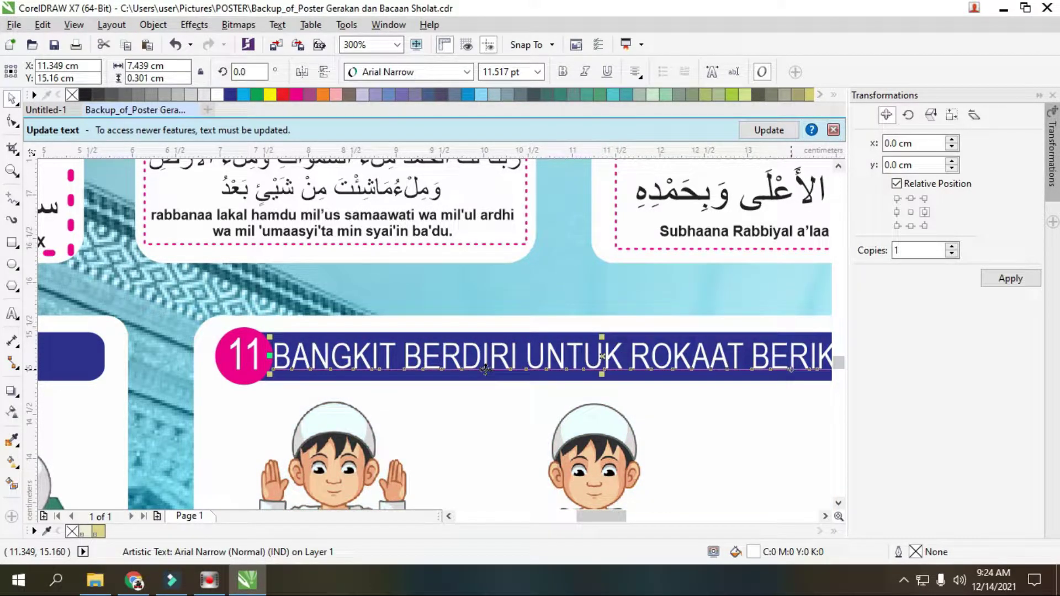
scroll(635, 366, "down", 2)
scroll(675, 371, "up", 2)
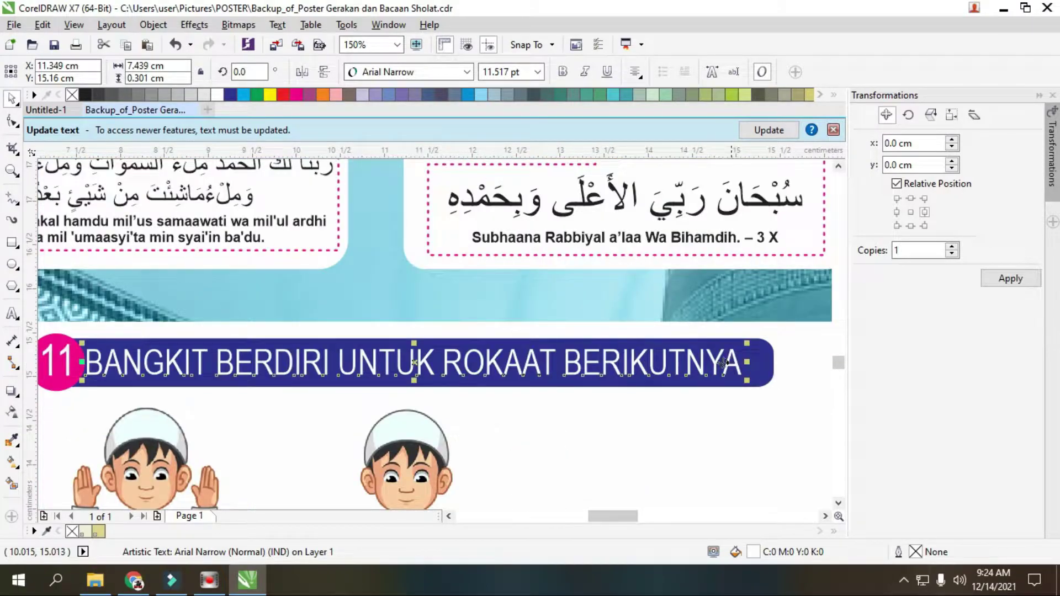
left_click_drag(519, 368, 522, 370)
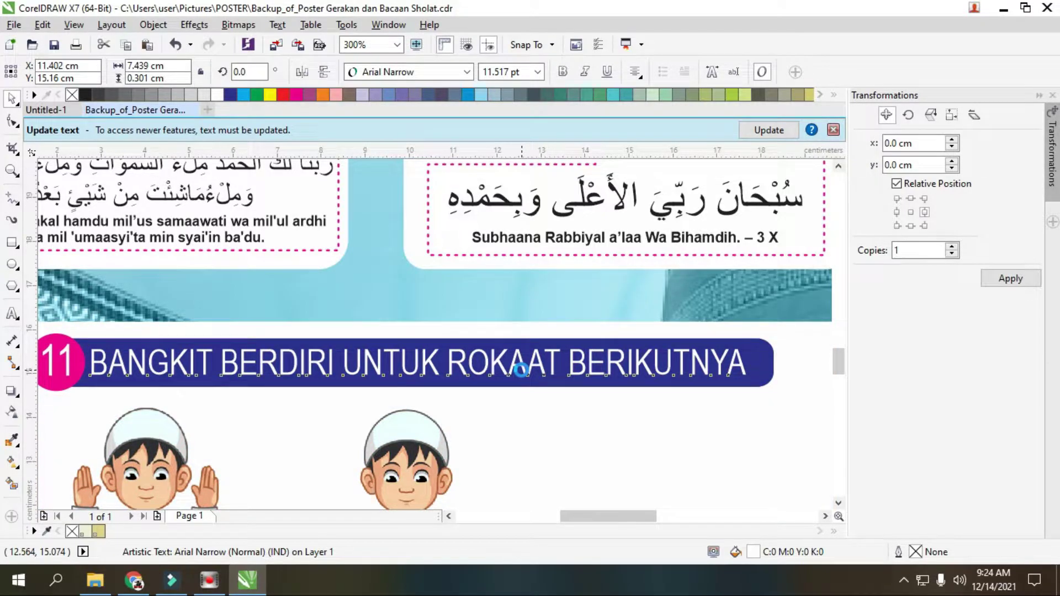
Examine the lower part of the poster, especially the texts of panels 12 Tasyahud Awal and 13 Tasyahud Akhir.
scroll(529, 330, "down", 2)
scroll(529, 329, "down", 1)
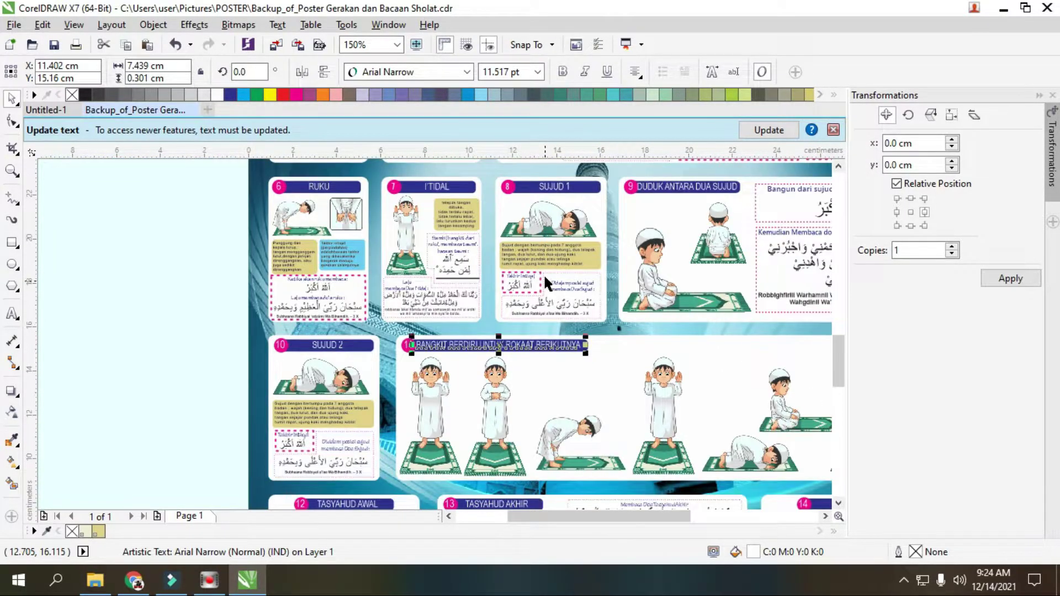
scroll(577, 234, "down", 1)
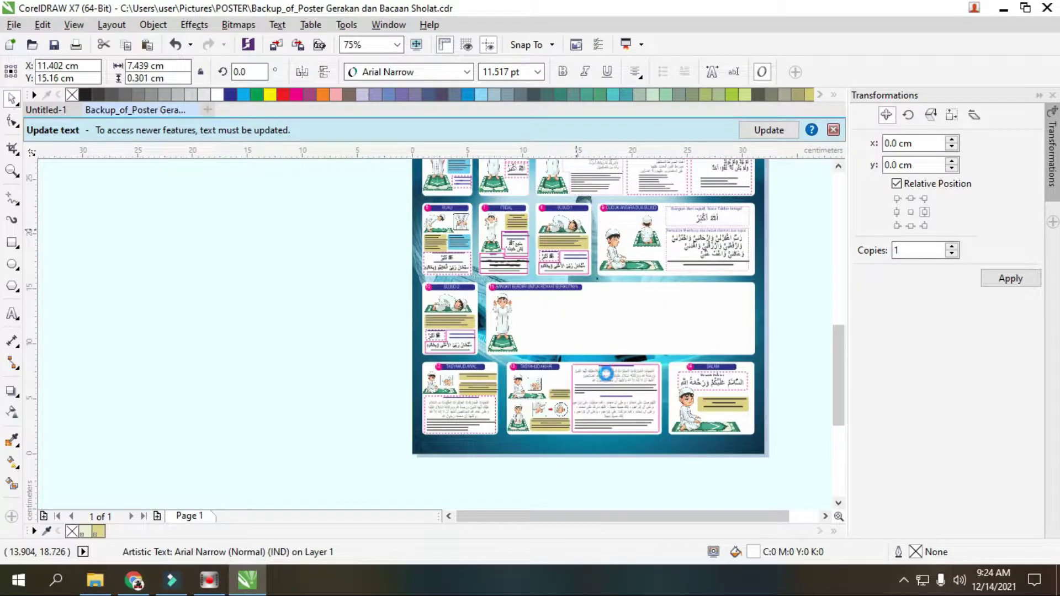
scroll(645, 391, "up", 1)
scroll(458, 365, "up", 1)
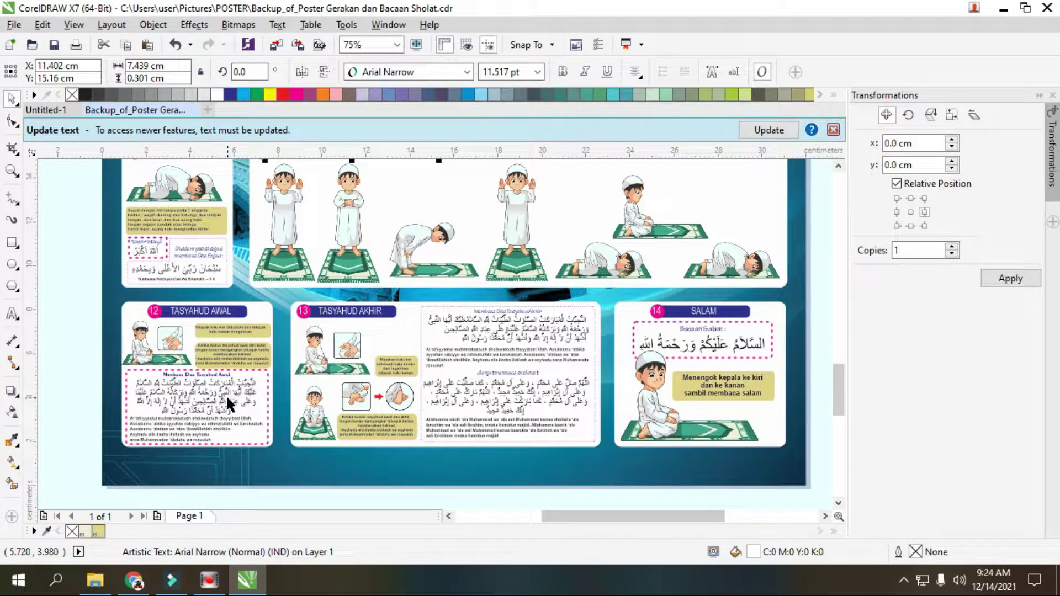
scroll(227, 405, "up", 1)
scroll(239, 409, "up", 1)
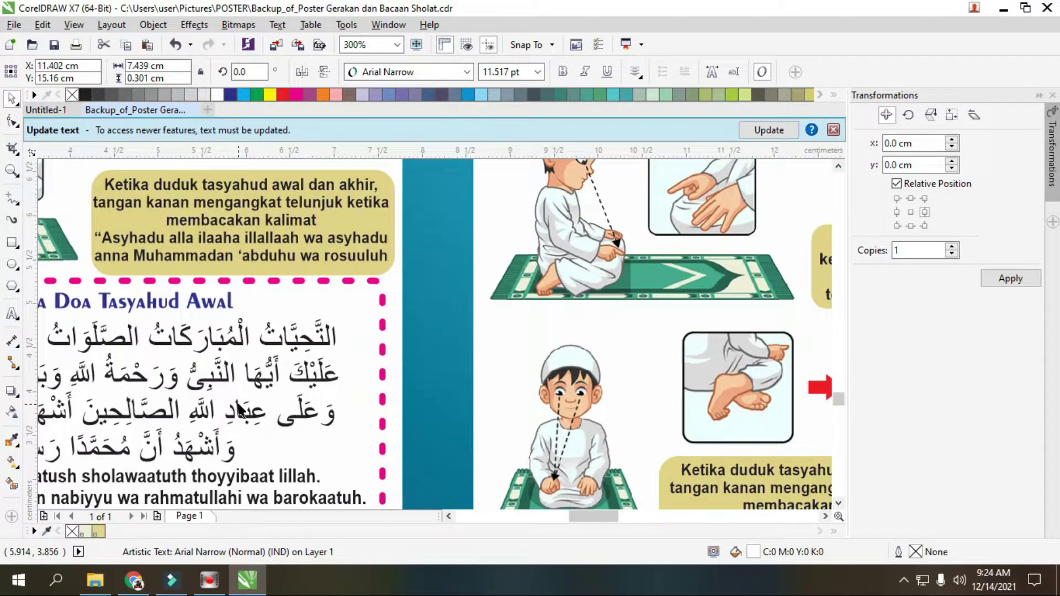
scroll(239, 409, "down", 2)
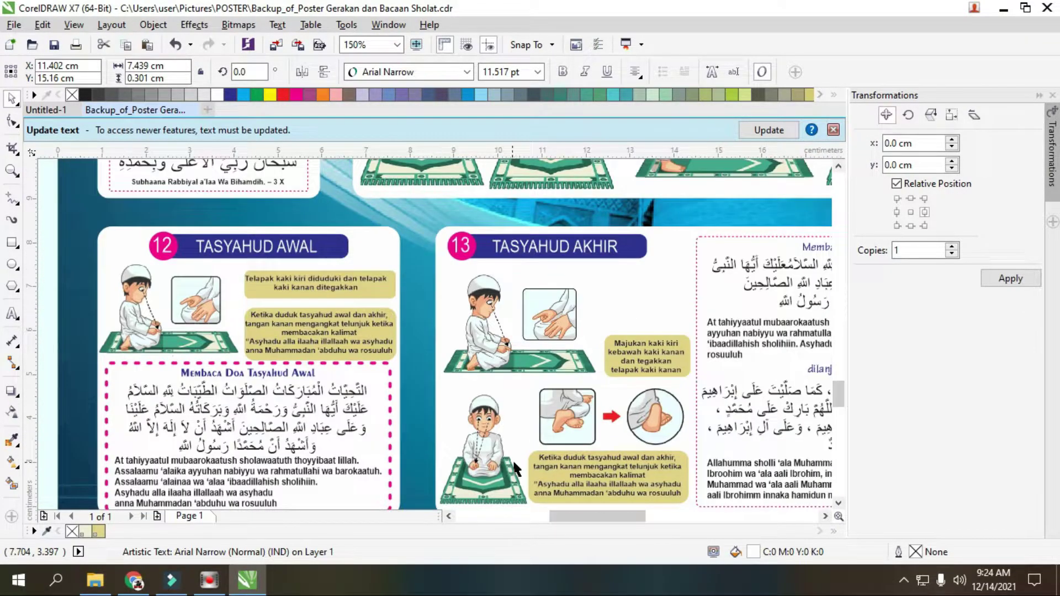
Import the photos IMG_0148, IMG_0163 and IMG-20200724-WA0012 from the Pictures folder.
scroll(514, 469, "down", 1)
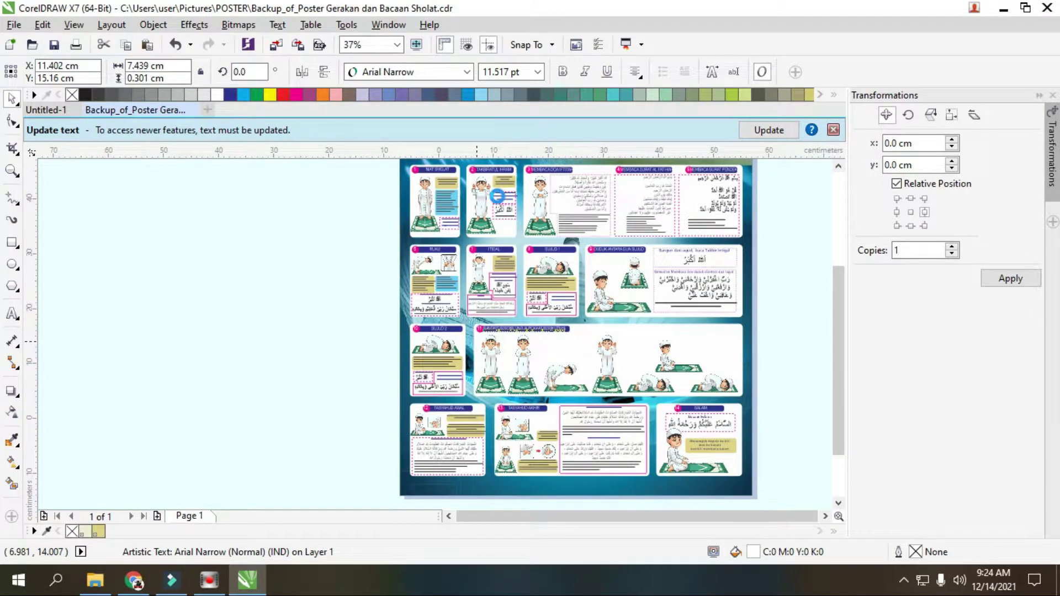
scroll(497, 196, "down", 1)
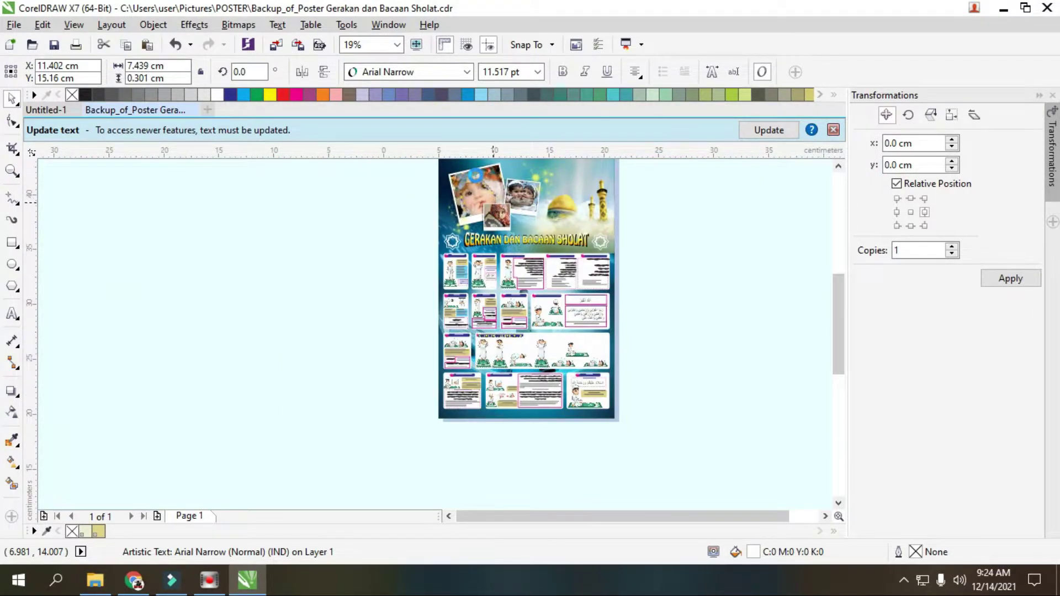
scroll(474, 176, "up", 2)
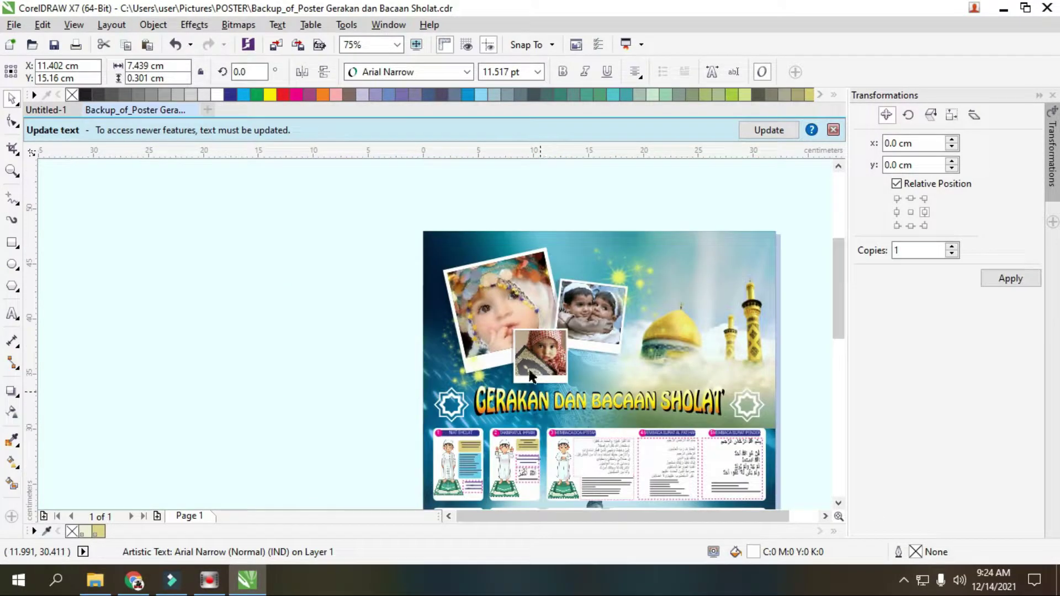
scroll(506, 335, "up", 1)
left_click(197, 239)
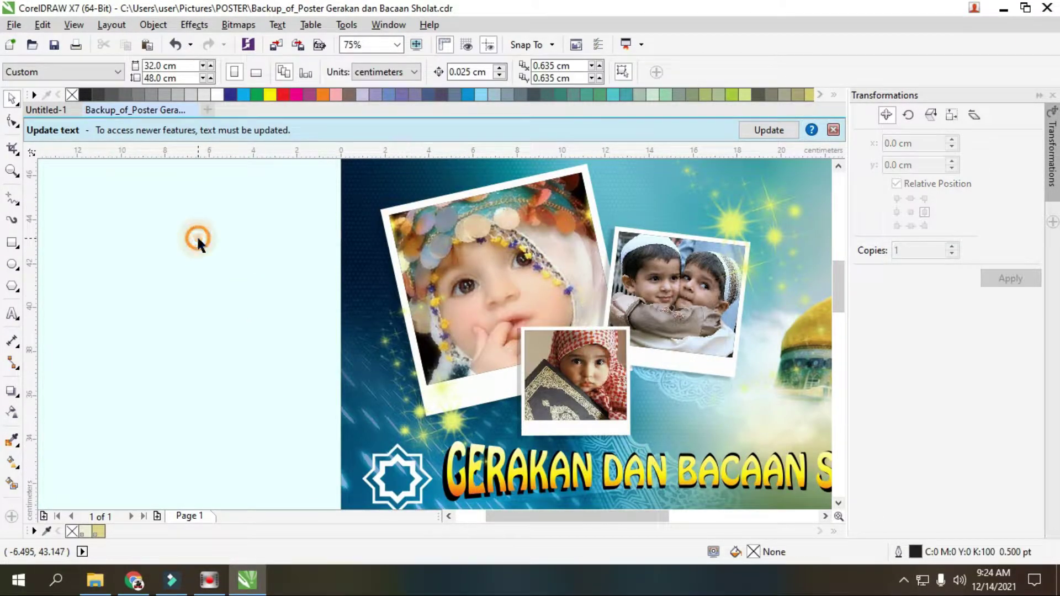
right_click(197, 238)
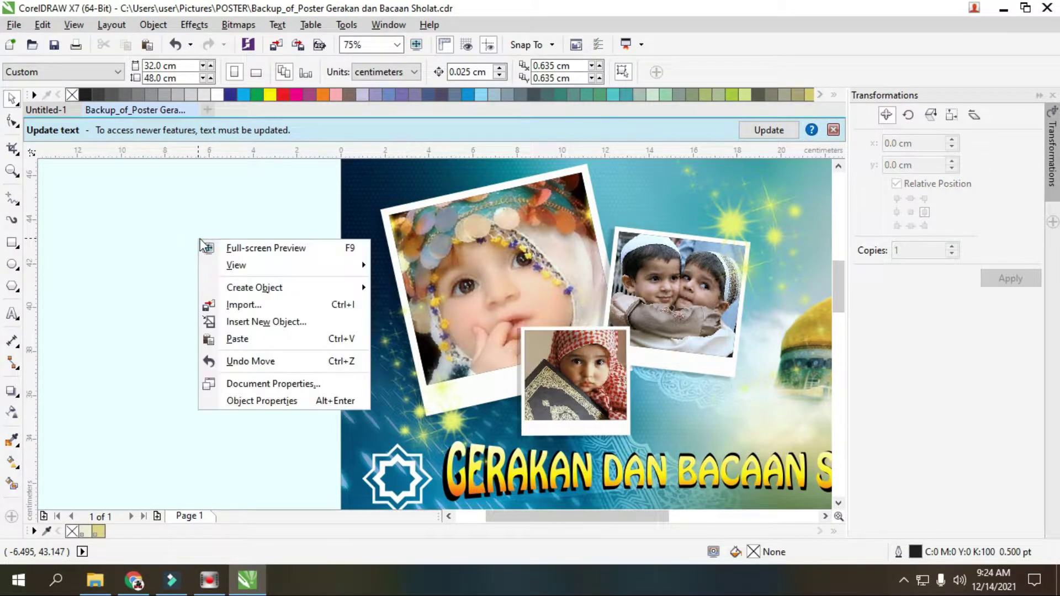
left_click(257, 305)
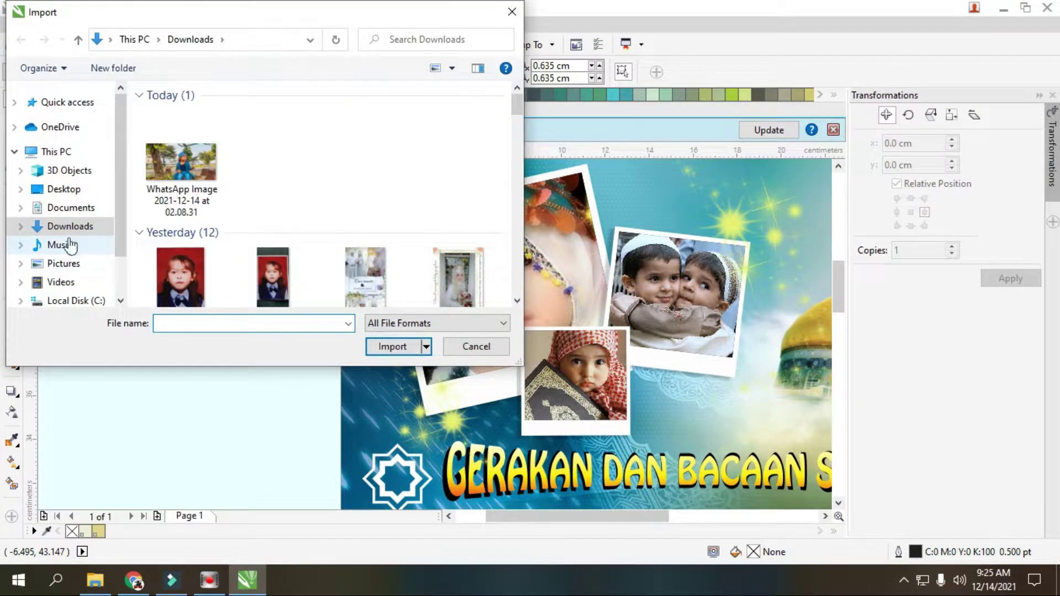
left_click(65, 263)
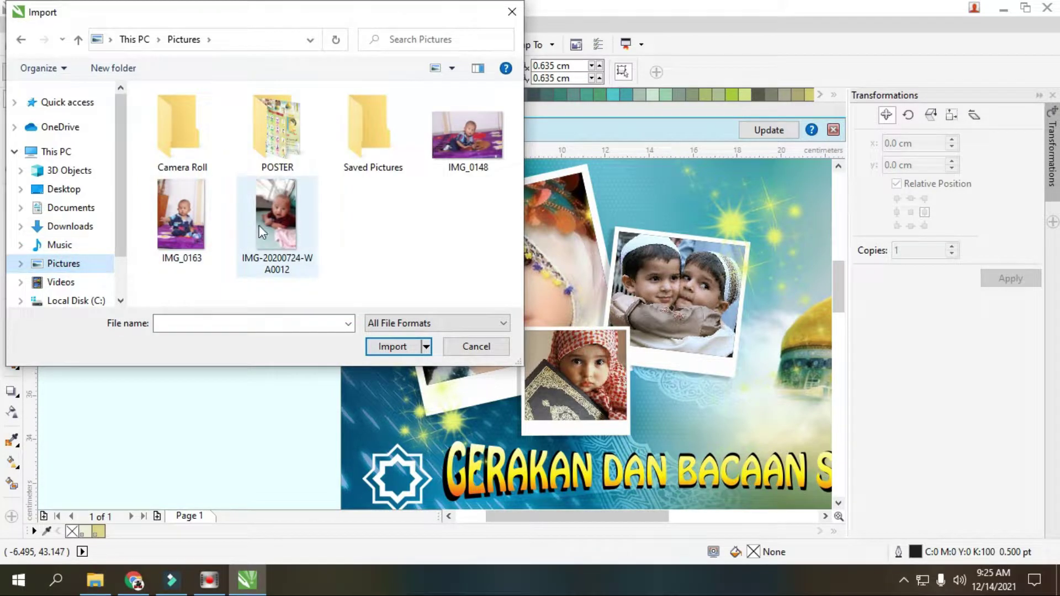
left_click(480, 142)
left_click(184, 240, "ctrl")
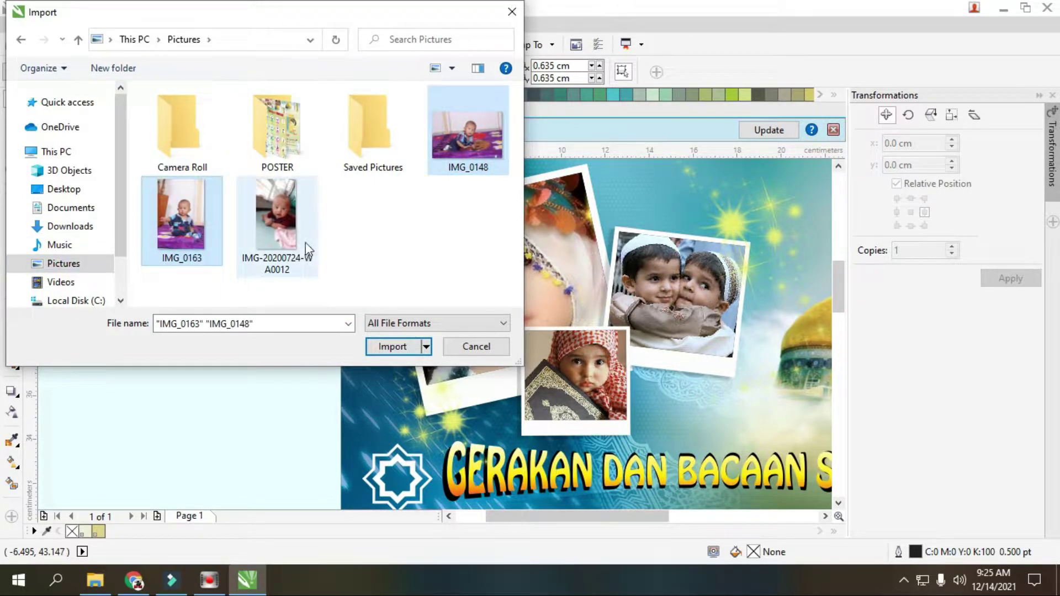
left_click(288, 237, "ctrl")
left_click(392, 346)
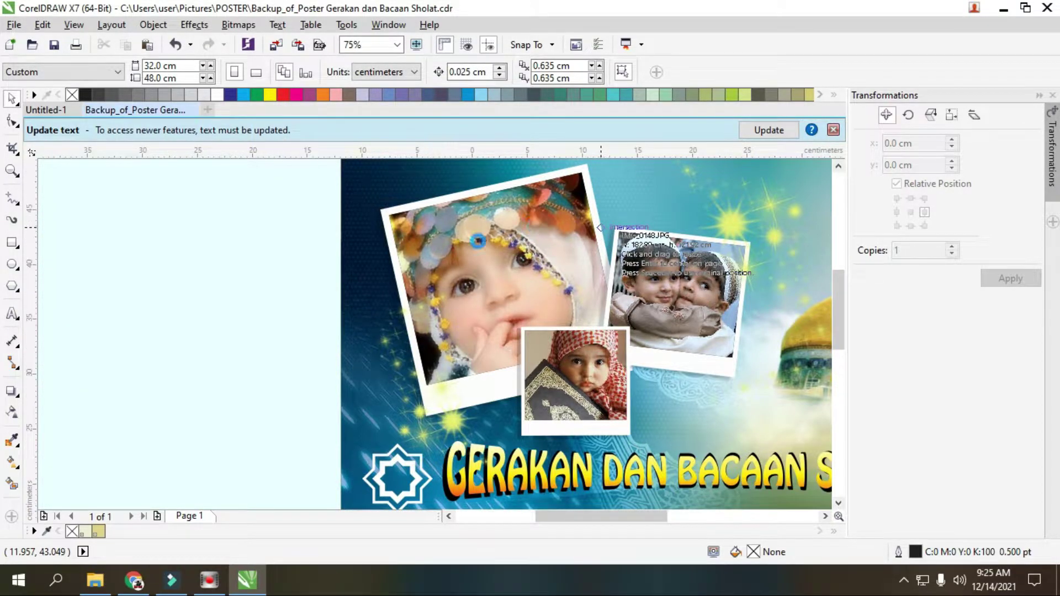
Place the imported photos starting from the empty area beside the poster, at about X -13.3 cm and Y 43.5 cm.
scroll(604, 239, "down", 2)
scroll(309, 237, "down", 2)
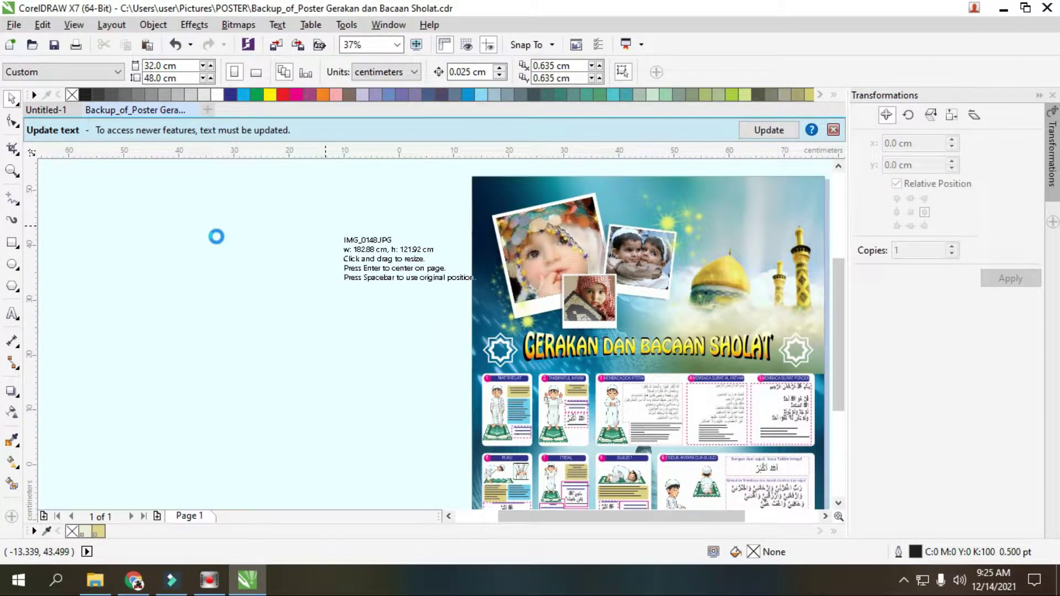
scroll(325, 225, "down", 2)
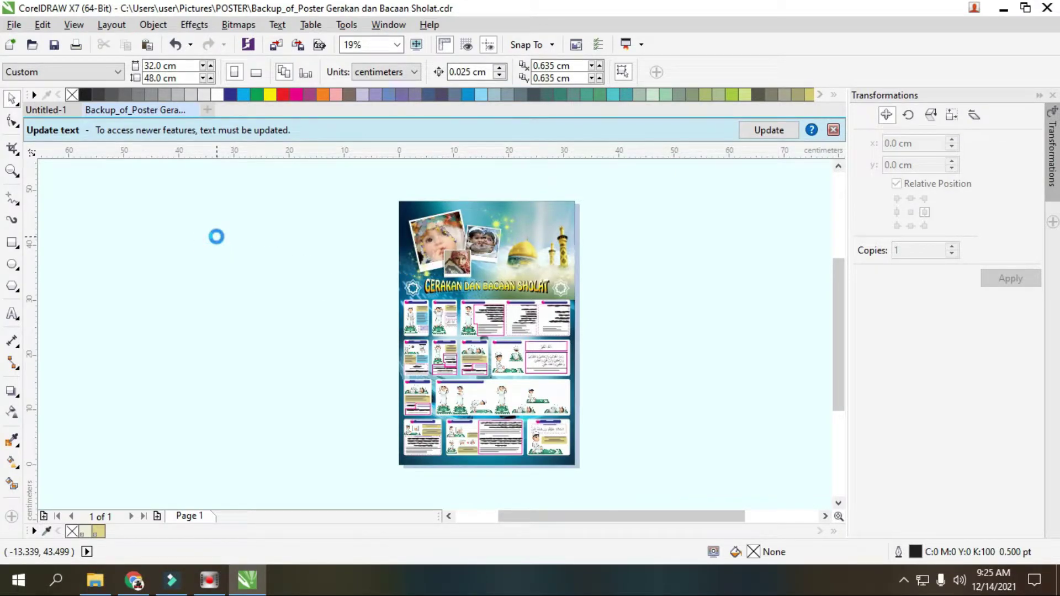
left_click(216, 236)
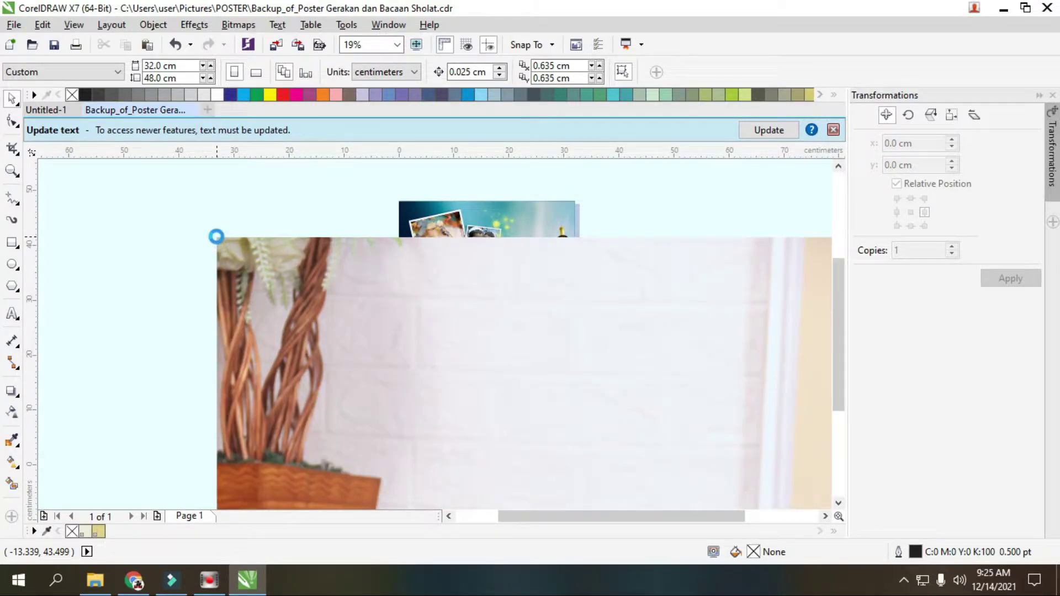
left_click(217, 236)
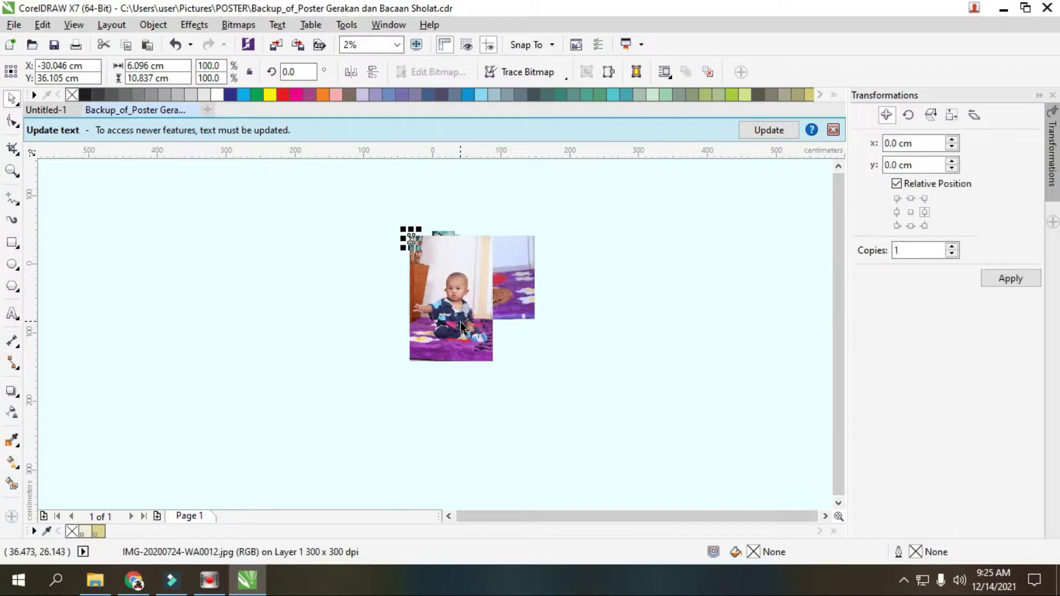
Scale photo IMG_0163 down to about 7.7 × 11.6 cm and IMG_0148 to about 9.9 × 6.6 cm.
left_click_drag(498, 366, 415, 244)
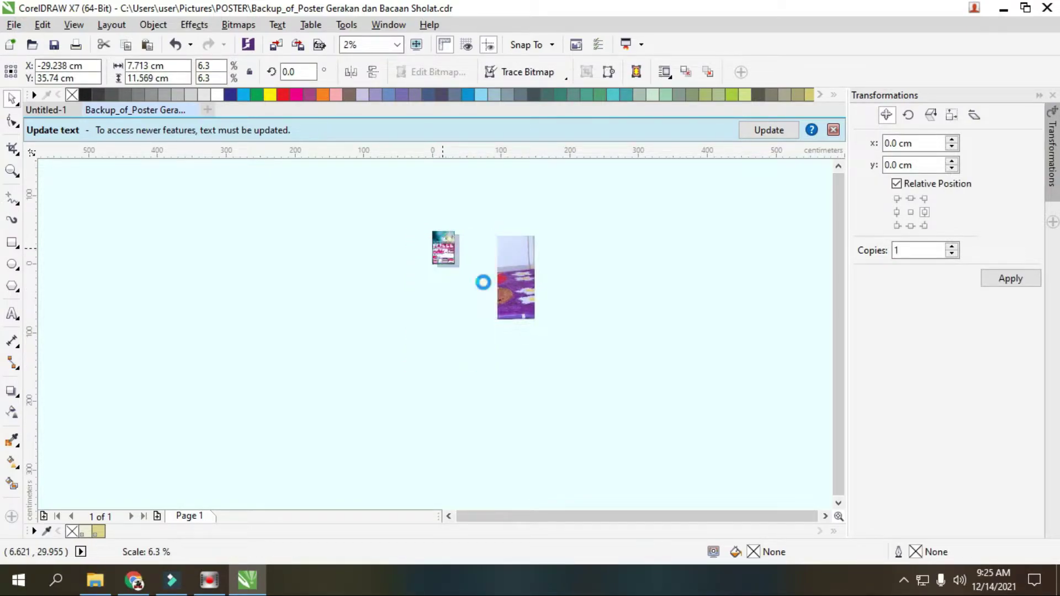
left_click(483, 282)
left_click_drag(539, 324, 447, 246)
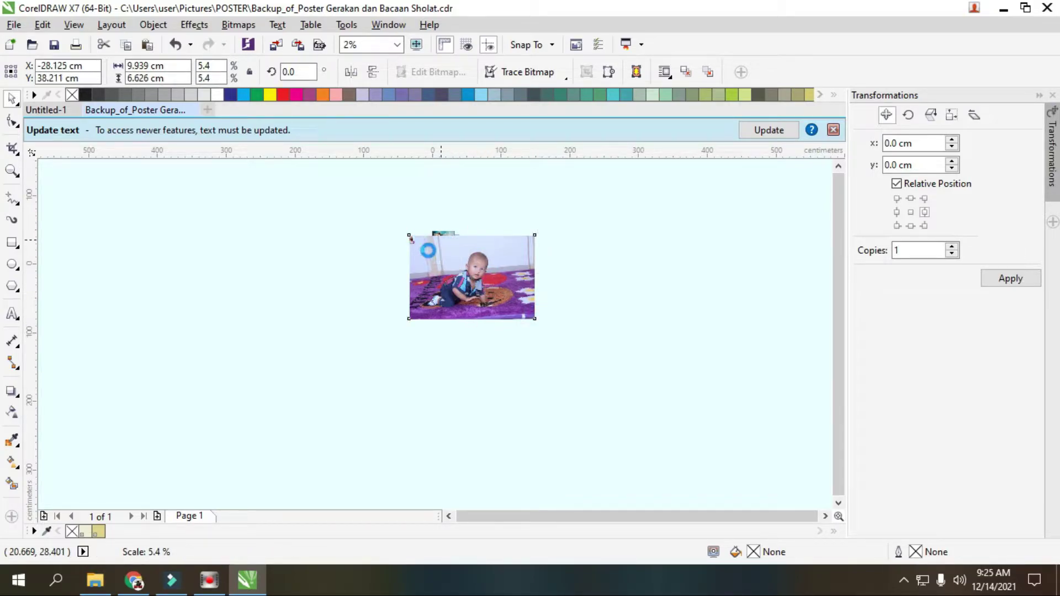
Move the three photos together next to the poster's header, at about X -6 cm and Y 37.6 cm.
scroll(425, 235, "up", 1)
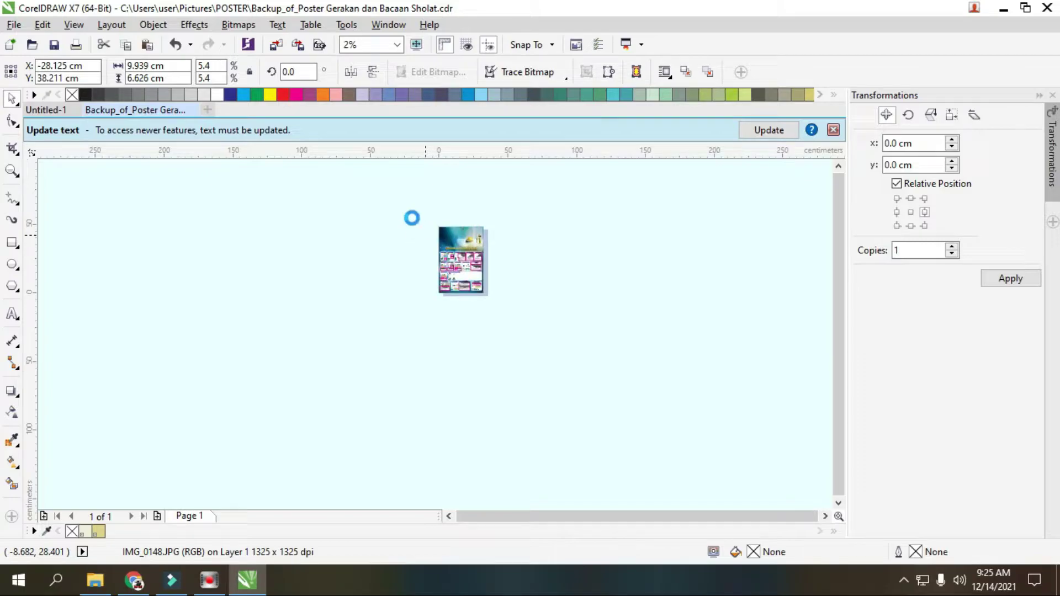
scroll(411, 217, "up", 1)
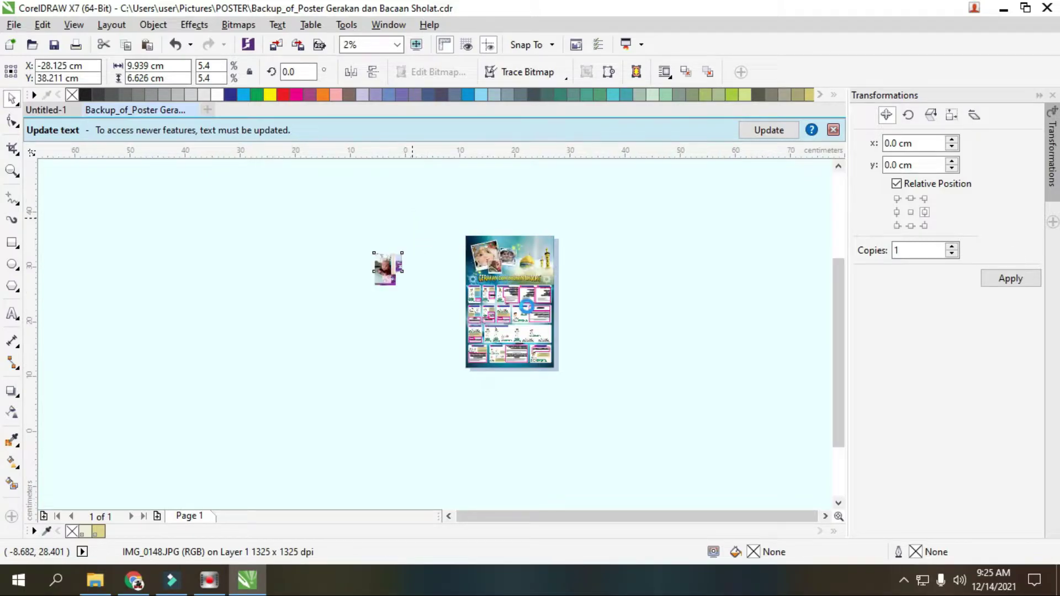
scroll(516, 286, "up", 1)
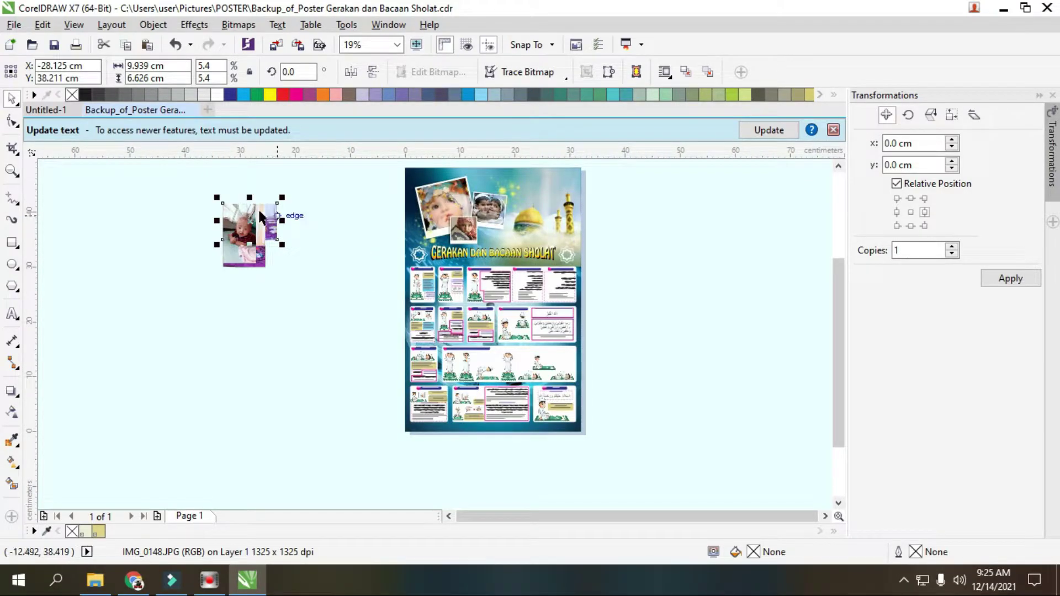
left_click_drag(203, 175, 381, 251)
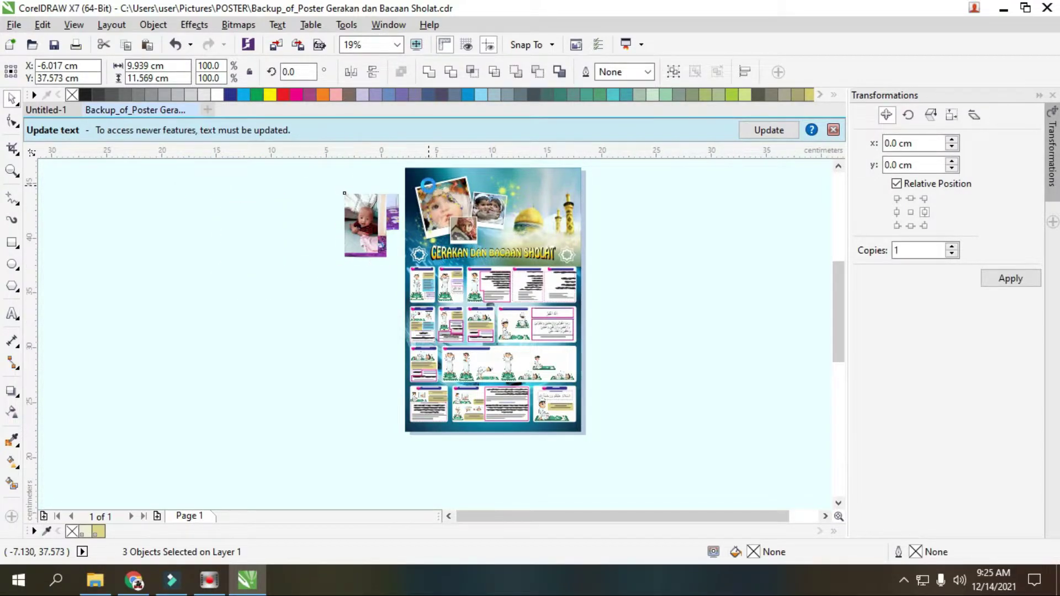
Extract the baby picture from the large tilted PowerClip frame and delete it.
scroll(430, 191, "up", 3)
right_click(475, 249)
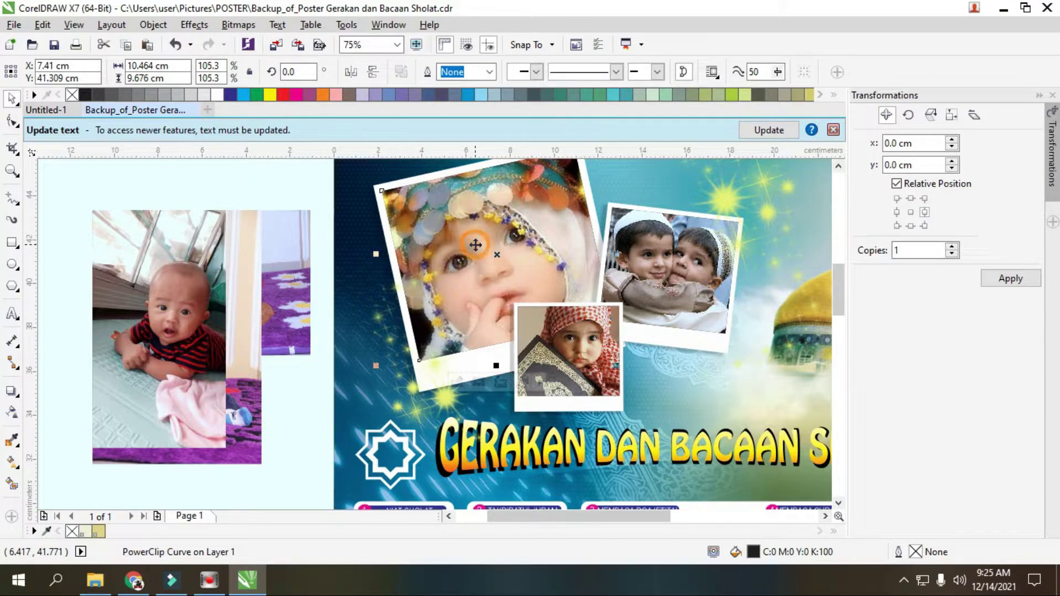
key("Escape")
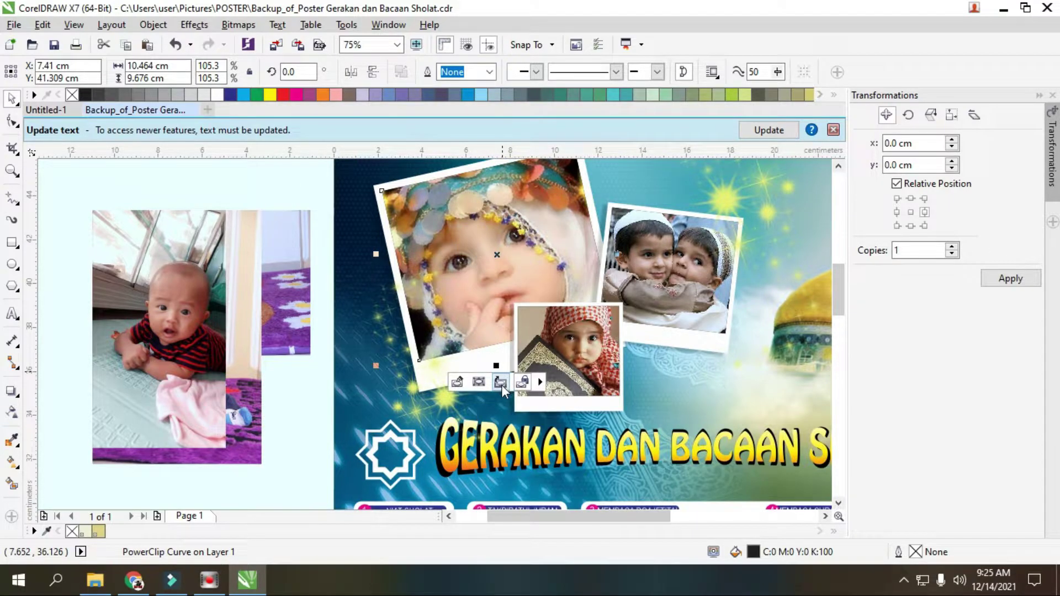
left_click(503, 385)
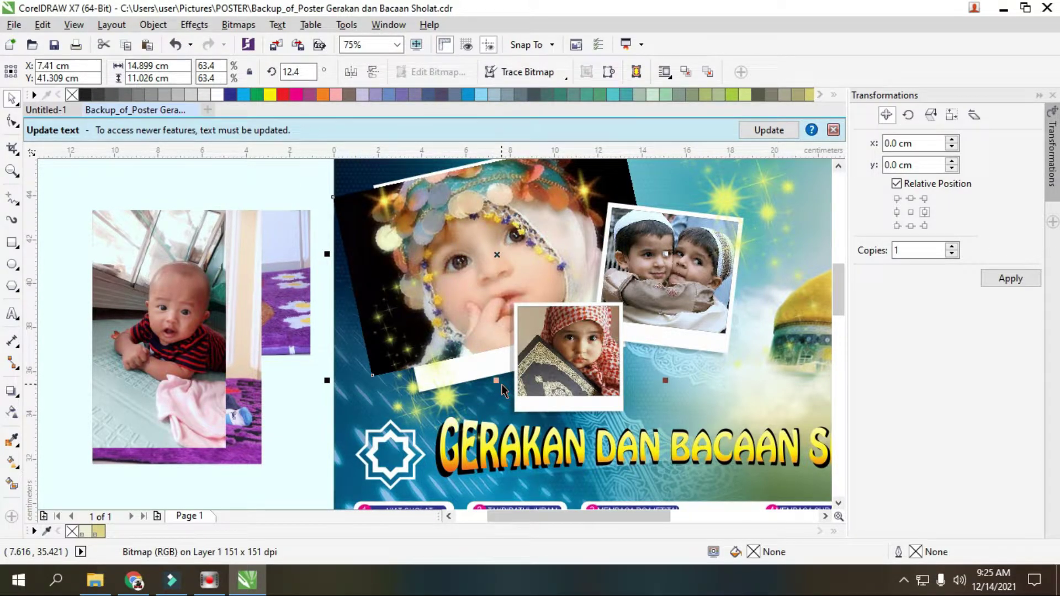
key("Delete")
Extract and delete the pictures in the small front frame and in the frame with the two boys.
left_click(524, 386)
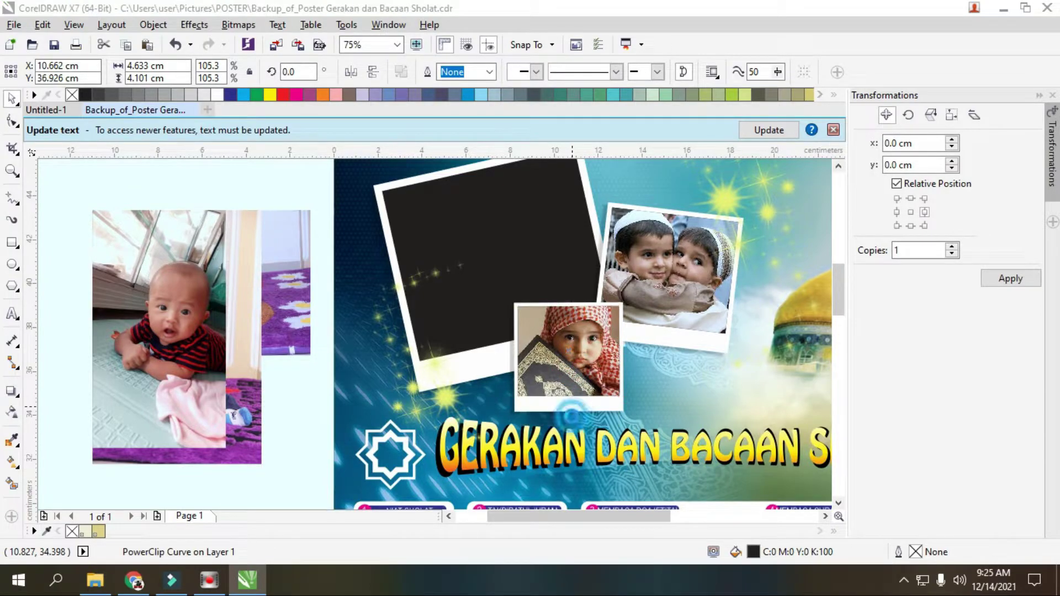
left_click(678, 296)
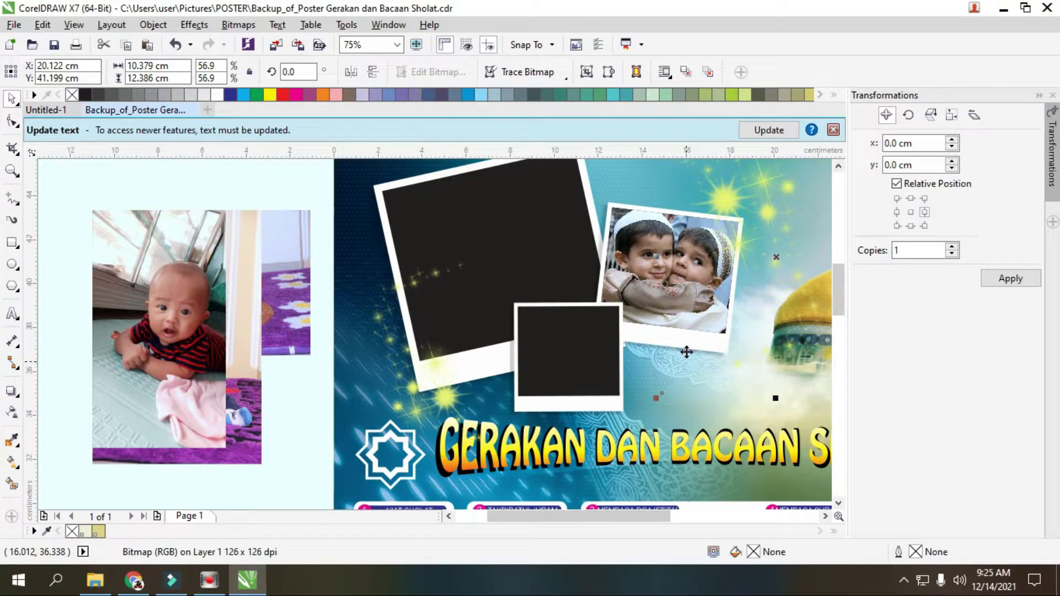
left_click(618, 228)
left_click(669, 352)
left_click(331, 360)
PowerClip photo IMG-20200724-WA0012 inside the small front frame.
left_click_drag(193, 356, 197, 384)
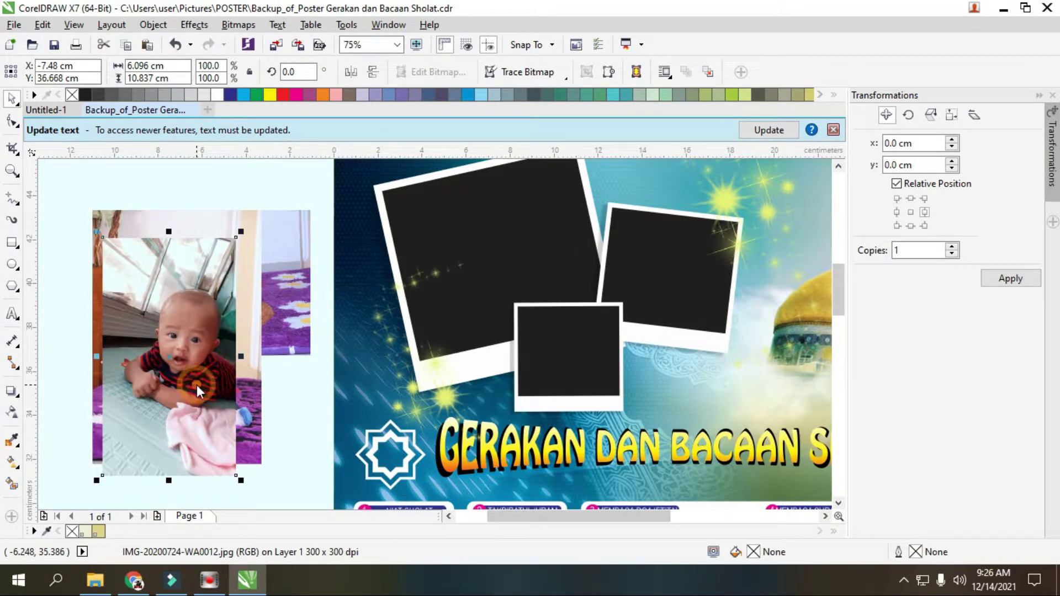
right_click(197, 386)
left_click(279, 151)
left_click(572, 346)
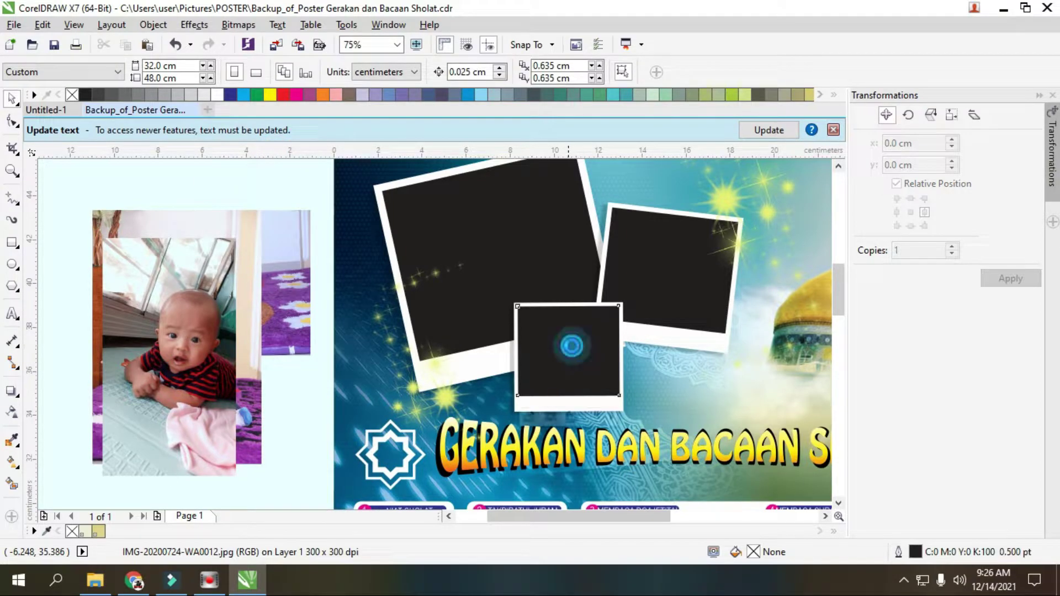
PowerClip photo IMG_0163 inside the empty medium-sized frame nearest the golden dome.
right_click(165, 358)
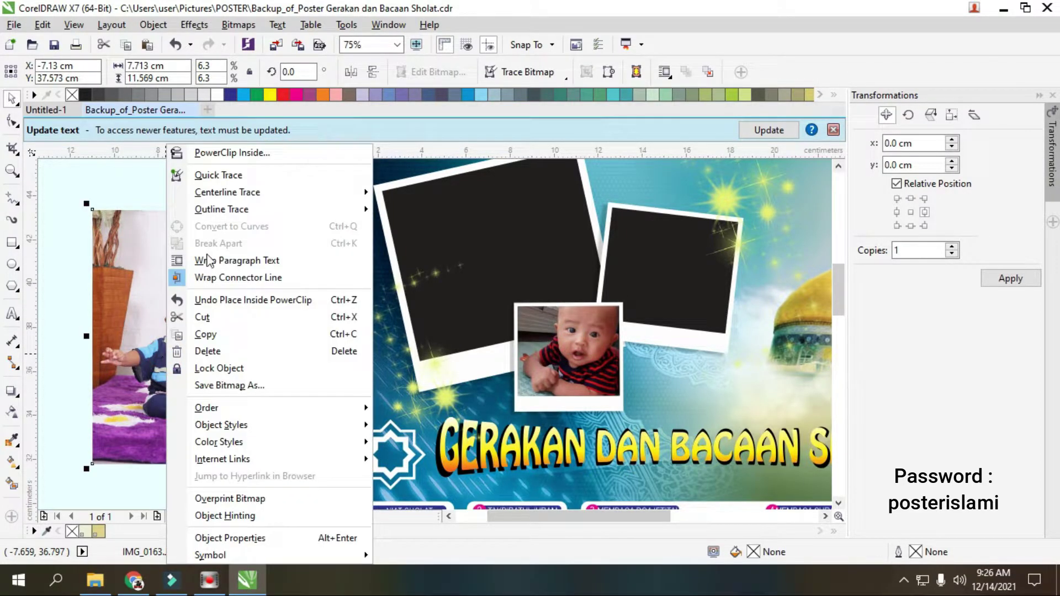
left_click(216, 154)
left_click(679, 257)
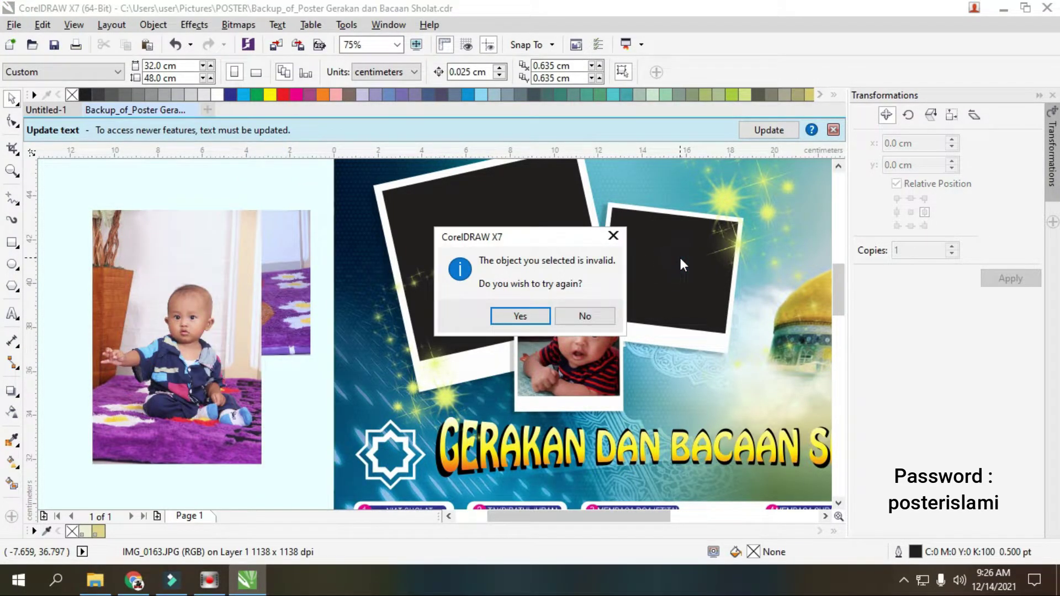
left_click(516, 312)
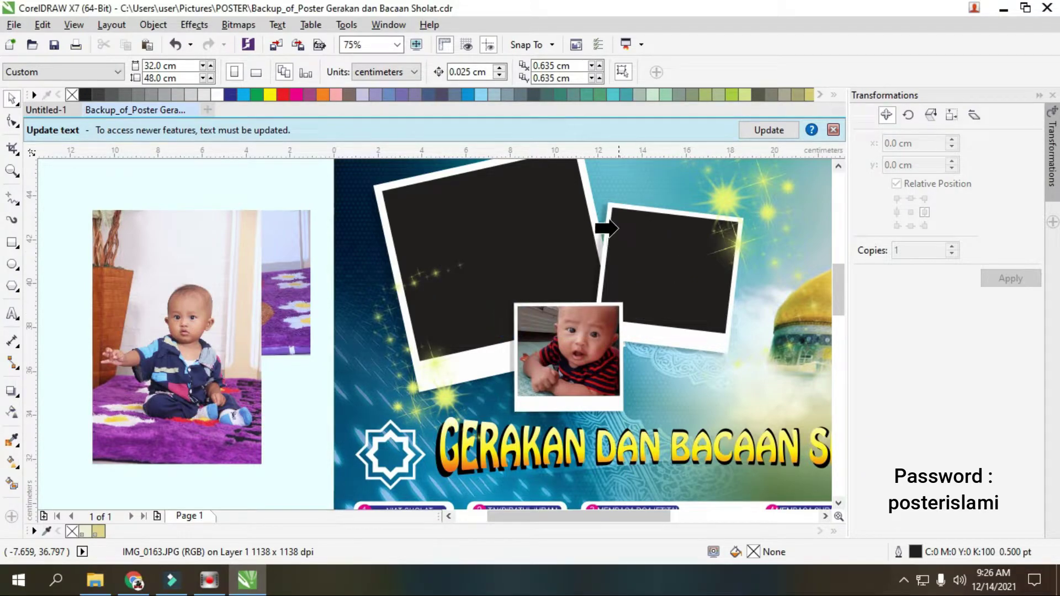
left_click(607, 224)
PowerClip photo IMG_0148 inside the large tilted frame.
left_click(200, 287)
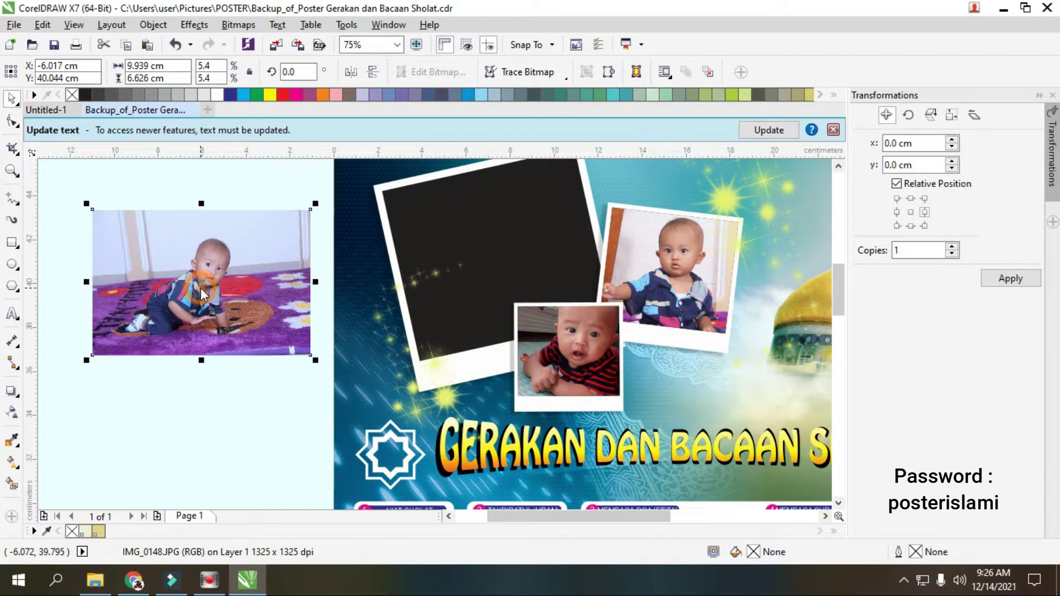
right_click(204, 228)
left_click(223, 157)
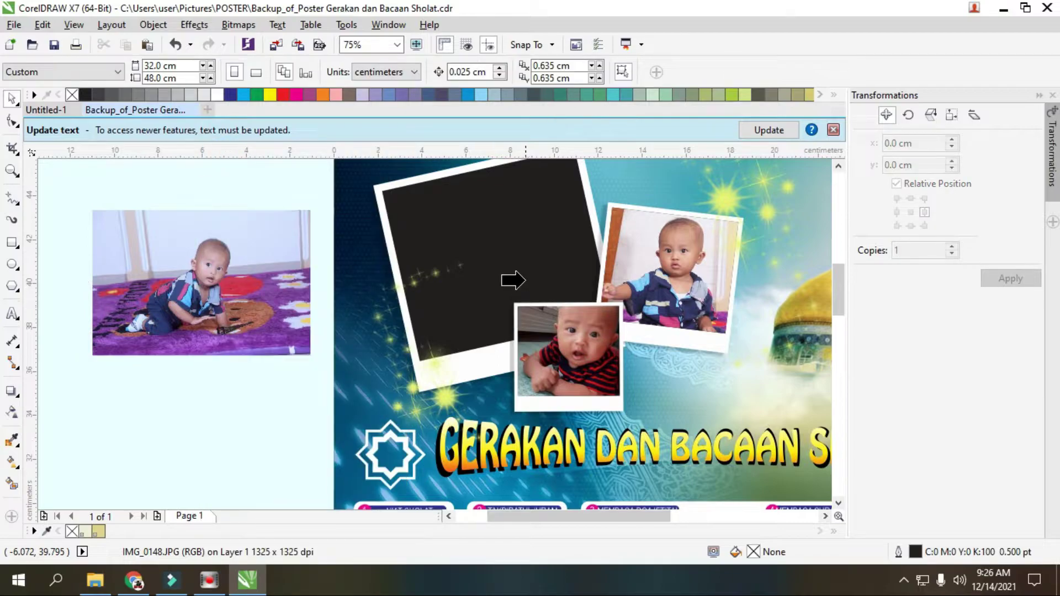
left_click(476, 241)
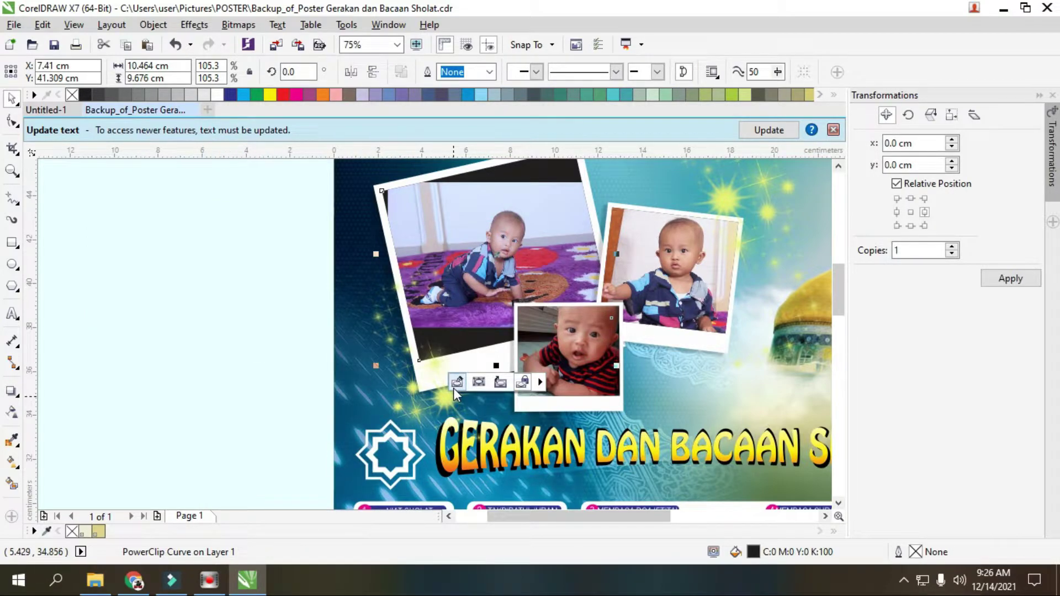
Edit the large frame's contents, rotating the photo about 13.9° and enlarging it to about 14.4 × 11.3 cm to cover the frame.
left_click(467, 256)
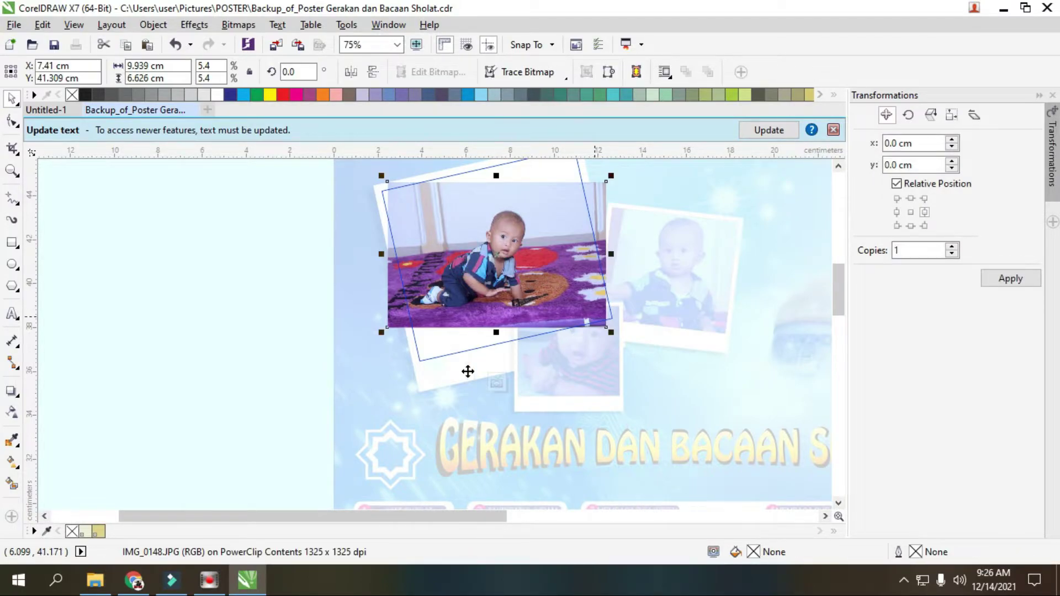
left_click(499, 291)
left_click_drag(610, 333, 641, 316)
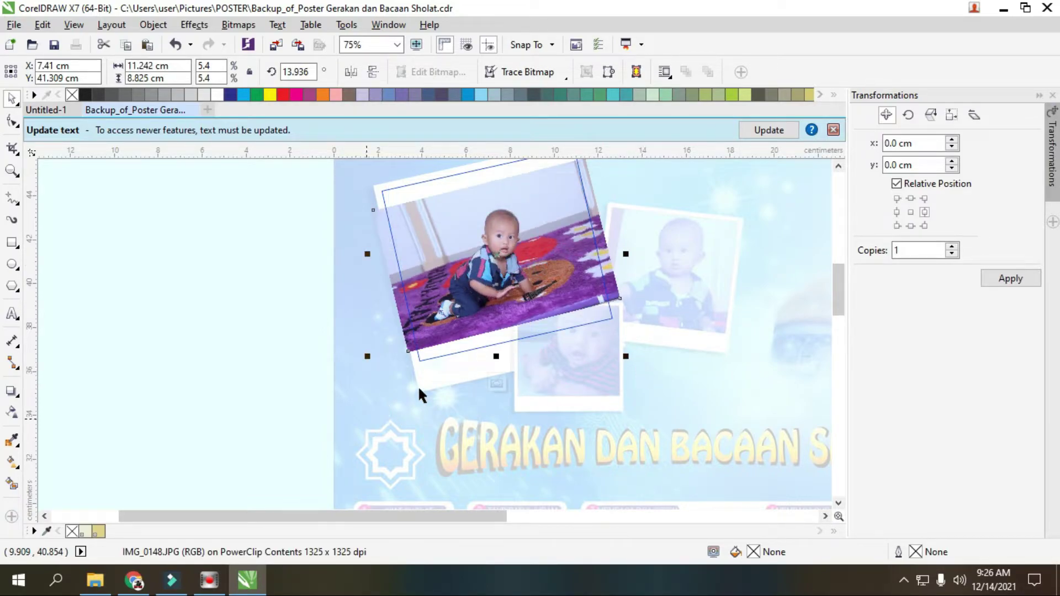
left_click_drag(627, 360, 661, 393)
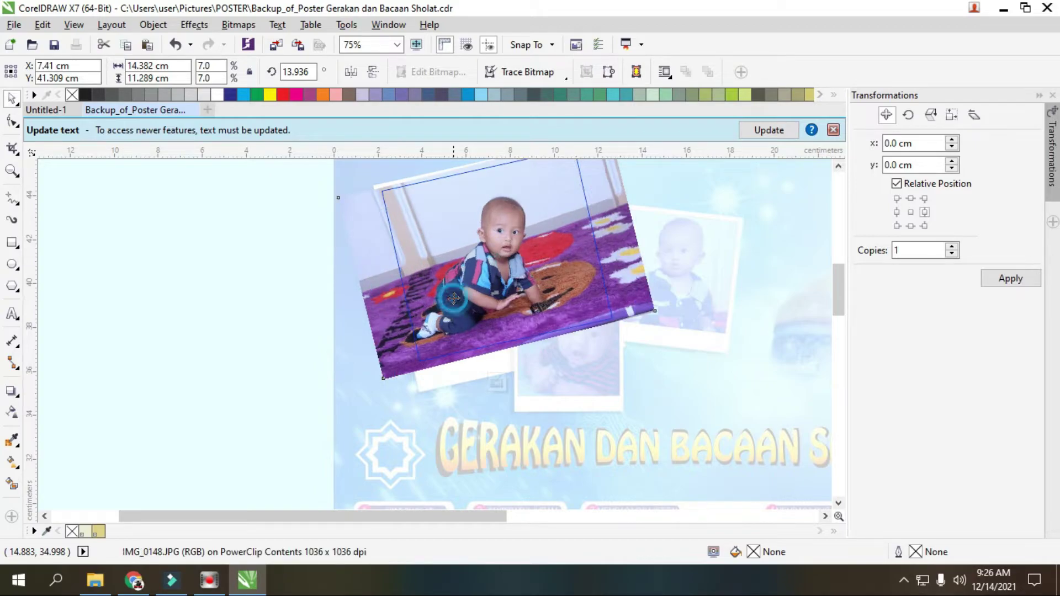
Shift the photo inside the large tilted frame about 1.2 cm to the right and 0.2 cm up, and finish editing the frame.
left_click_drag(454, 299, 480, 292)
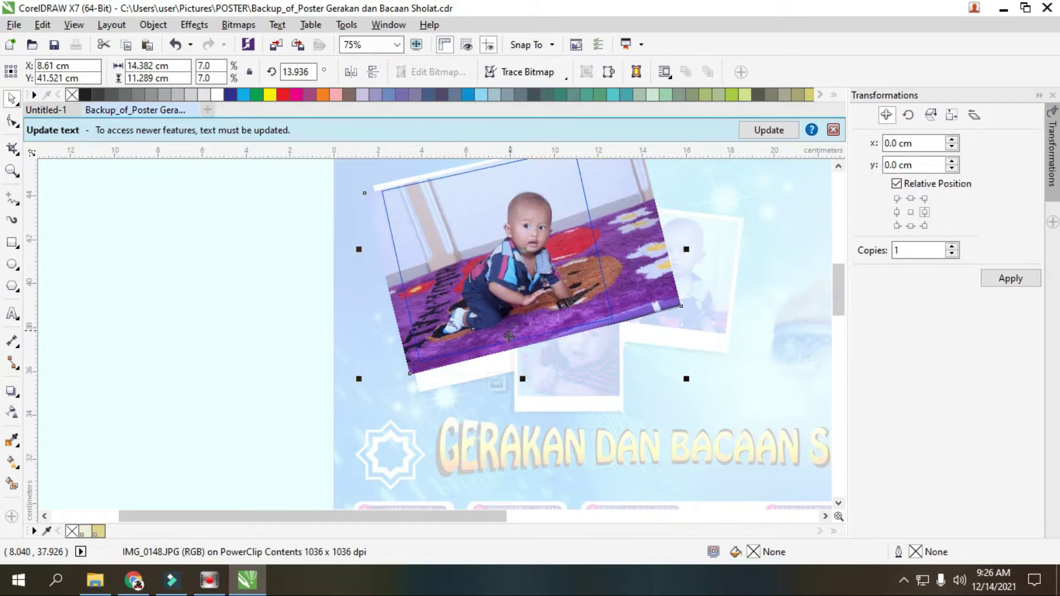
key("Escape")
left_click(216, 304)
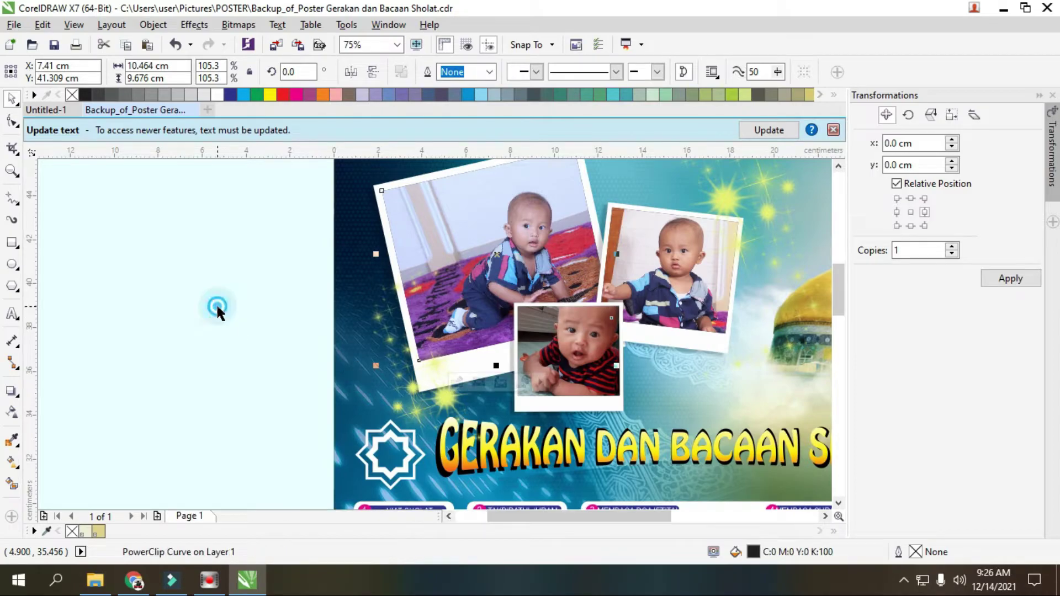
left_click(622, 279)
key("F3")
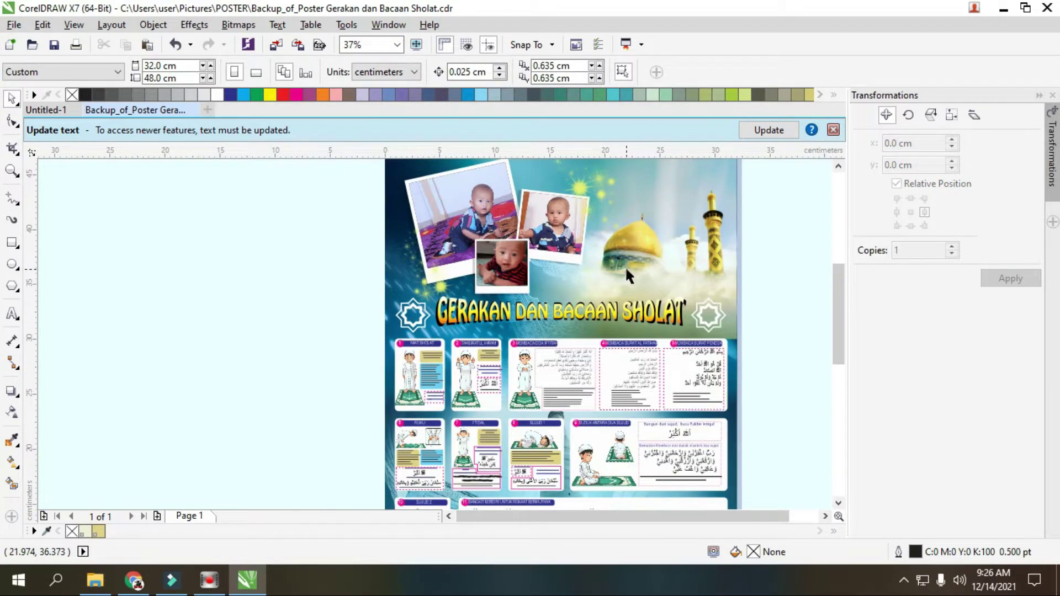
Edit the medium frame's contents, rotating the photo about 7.8° clockwise and shrinking it to about 7.57 × 10.28 cm.
scroll(530, 182, "up", 2)
left_click(554, 284)
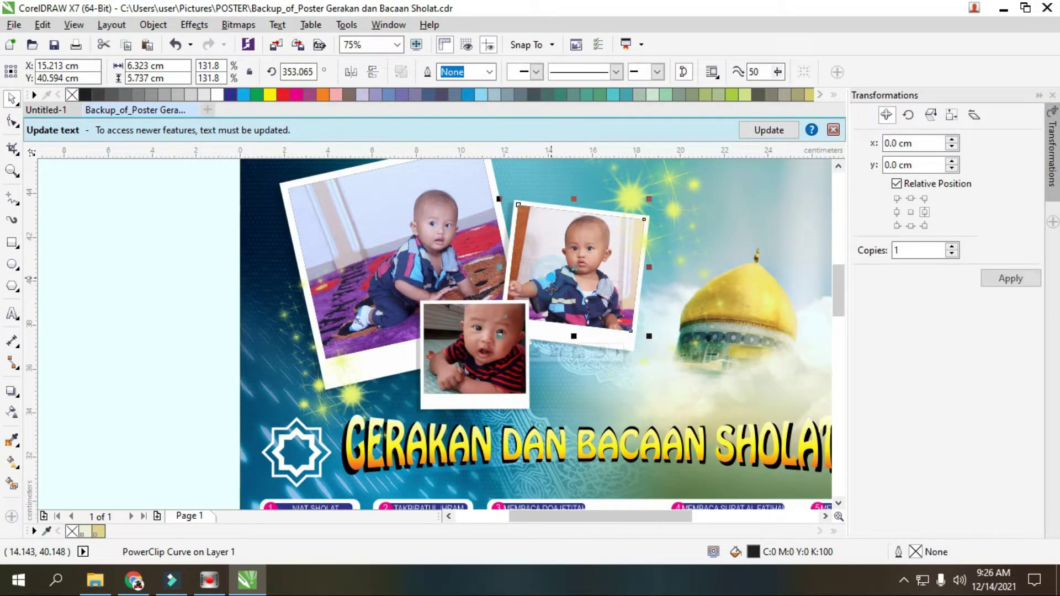
left_click(575, 286)
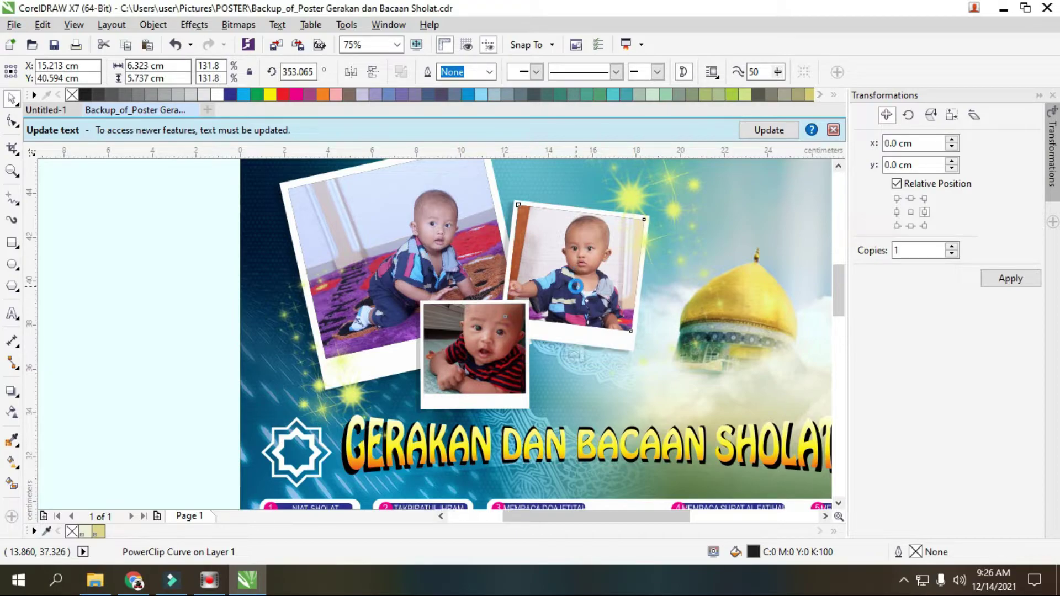
left_click(575, 286, "ctrl")
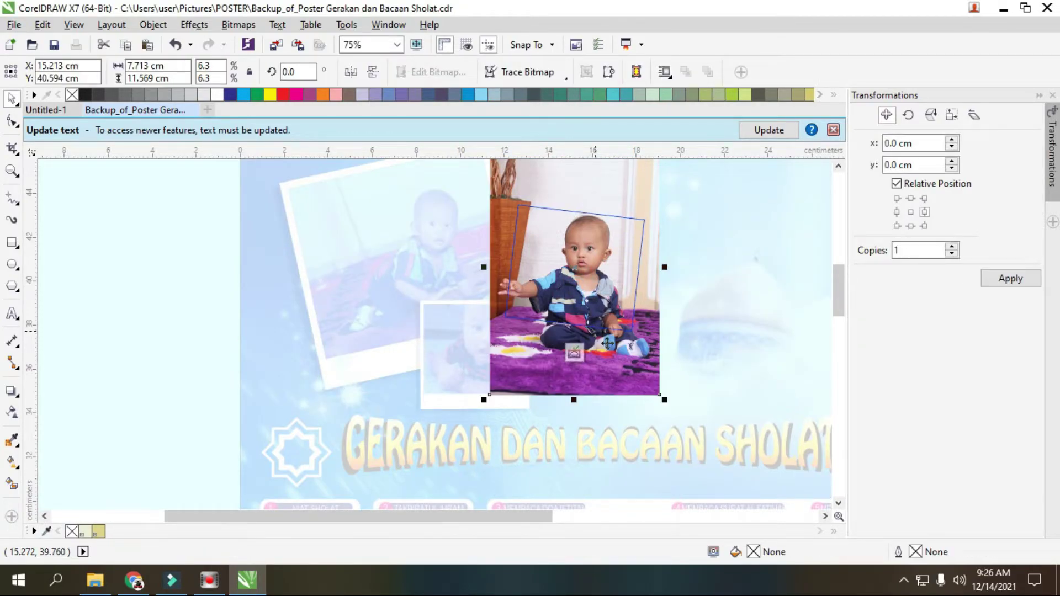
left_click(586, 273)
left_click_drag(666, 400, 642, 407)
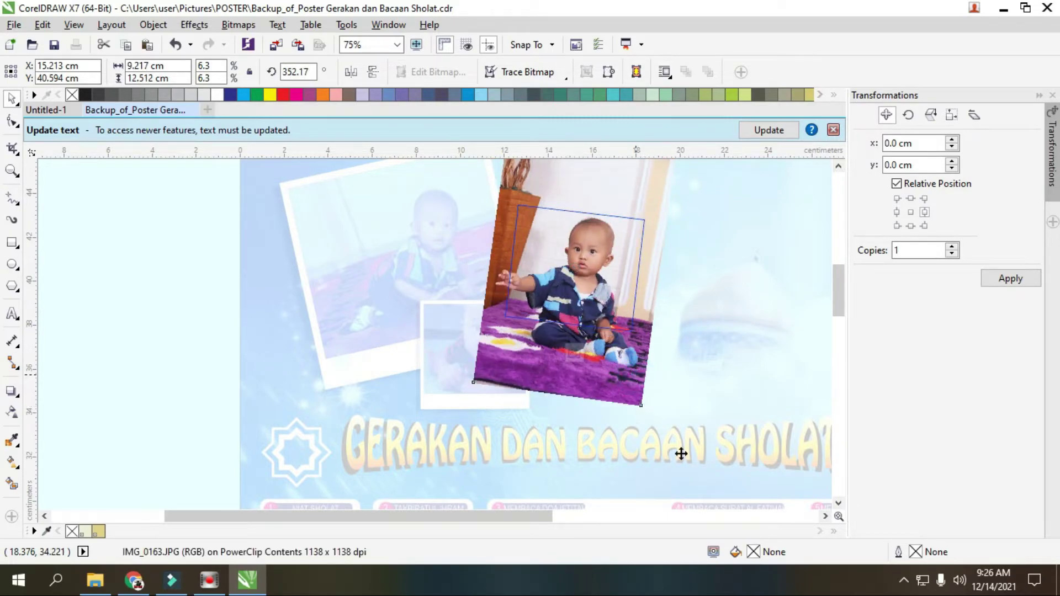
left_click_drag(681, 409, 674, 386)
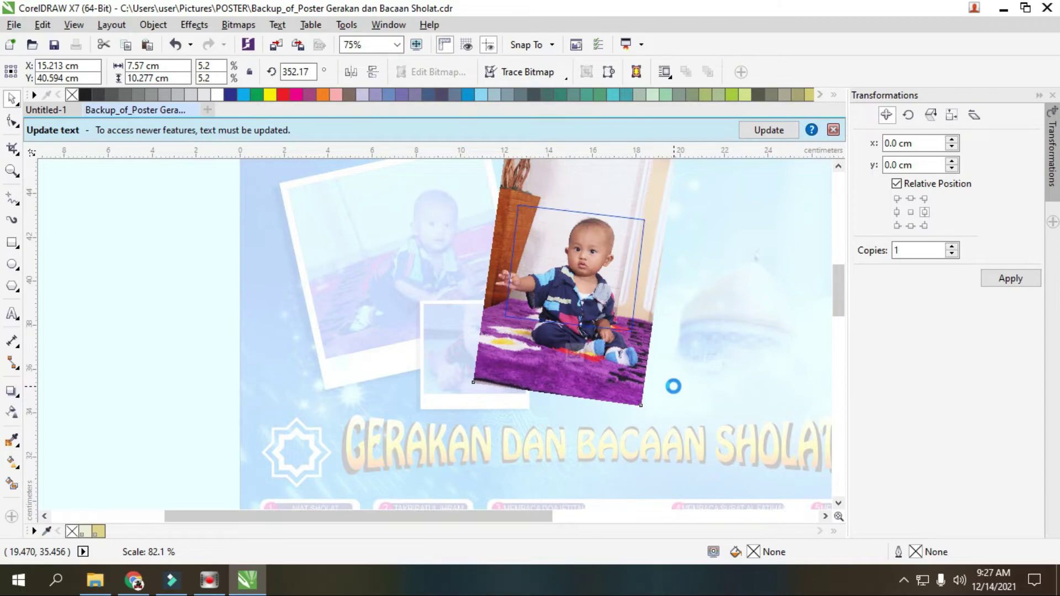
left_click(580, 352)
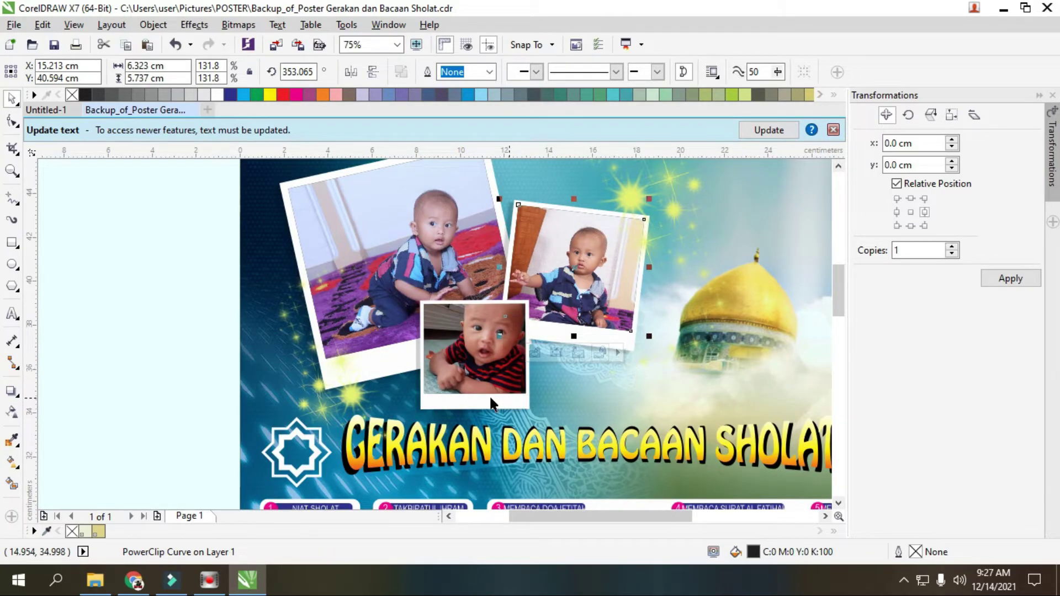
Edit the small front frame's contents, shrinking the photo to about 4.66 × 8.28 cm so it matches the frame's width.
left_click(462, 363)
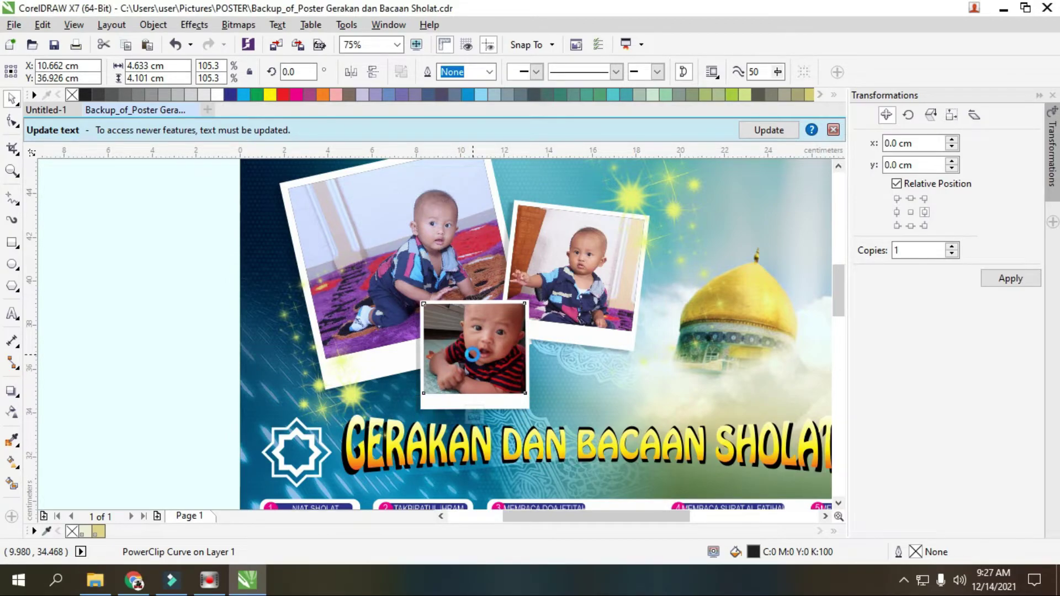
double_click(472, 355)
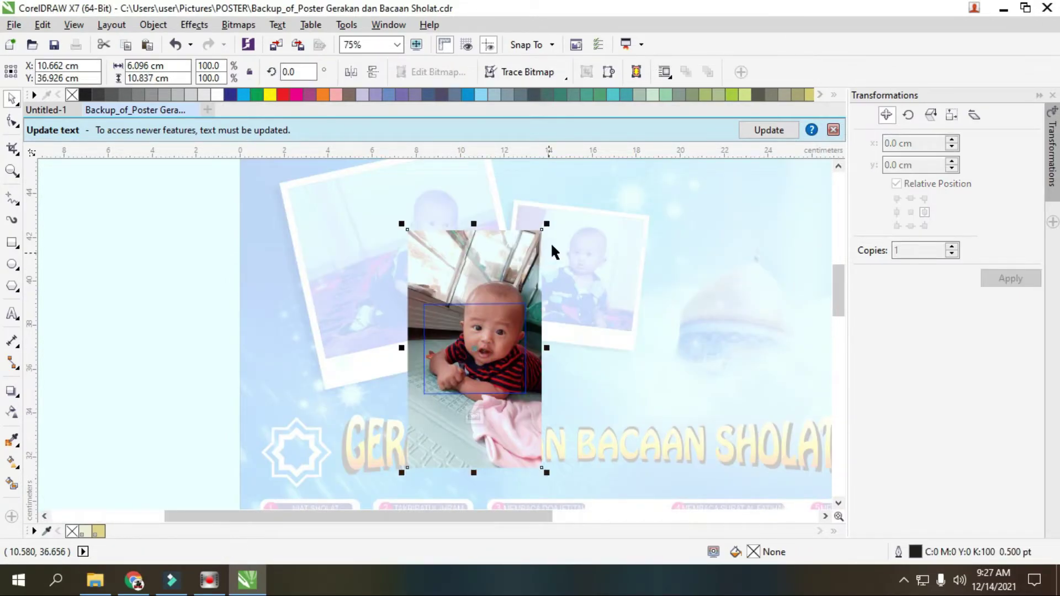
mouse_move(542, 229)
left_mouse_down()
mouse_move(551, 227)
mouse_move(546, 250)
left_mouse_up()
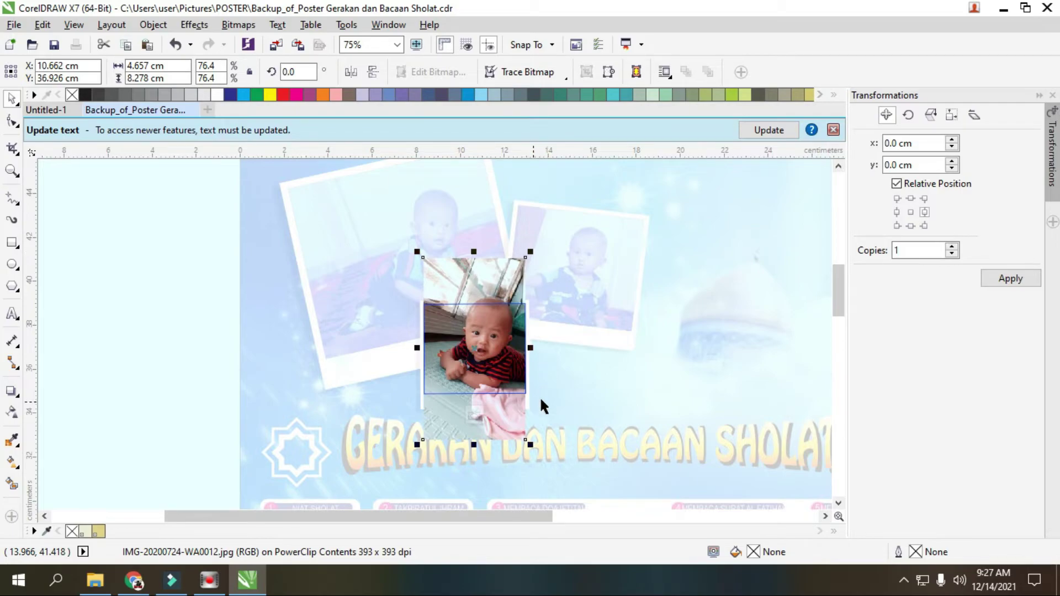
left_click(474, 413)
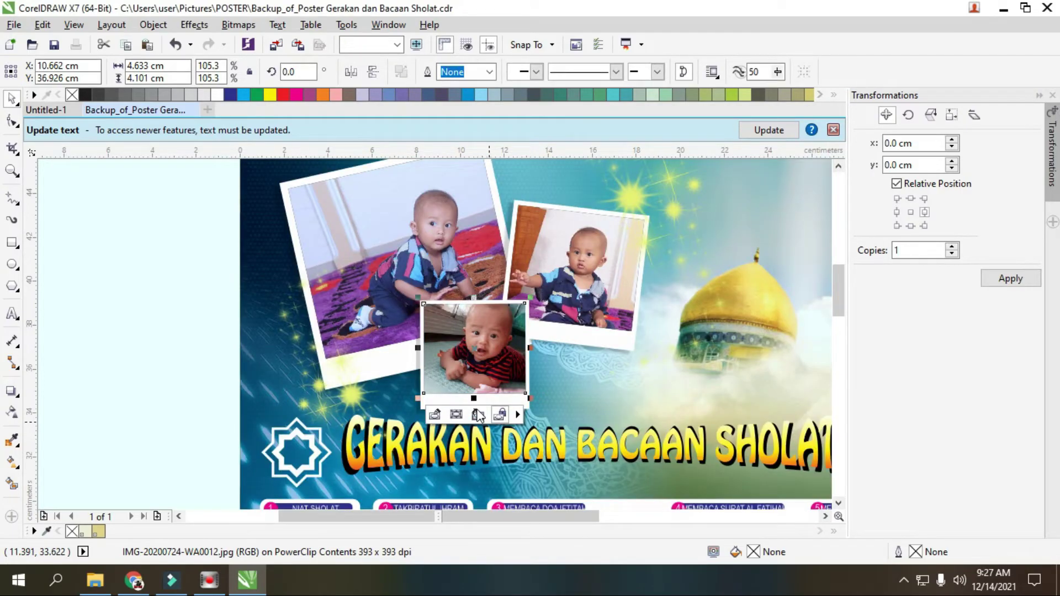
left_click(67, 318)
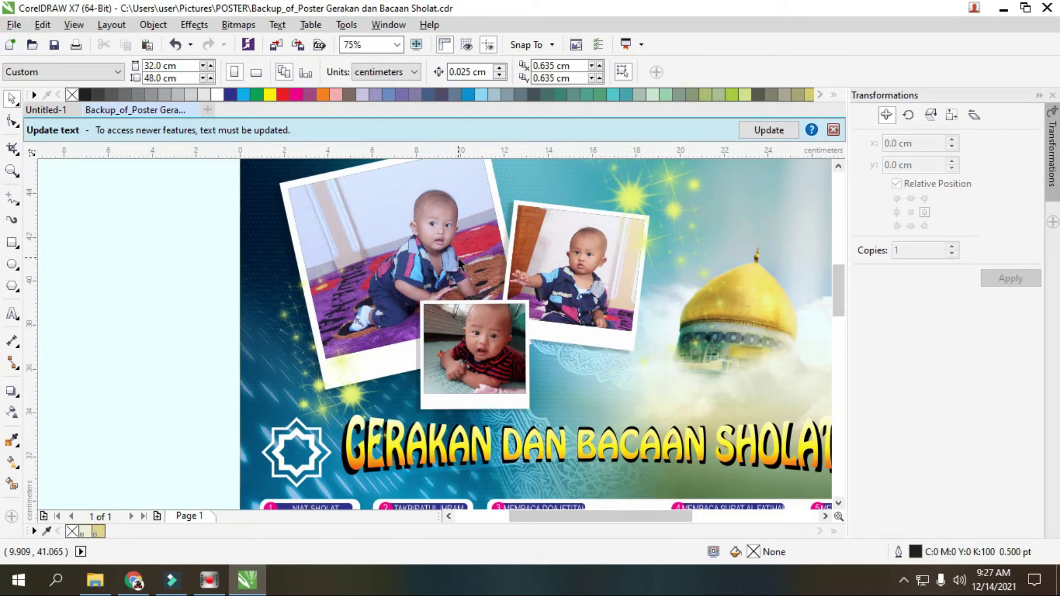
Select all objects of the poster and group them.
scroll(466, 254, "down", 2)
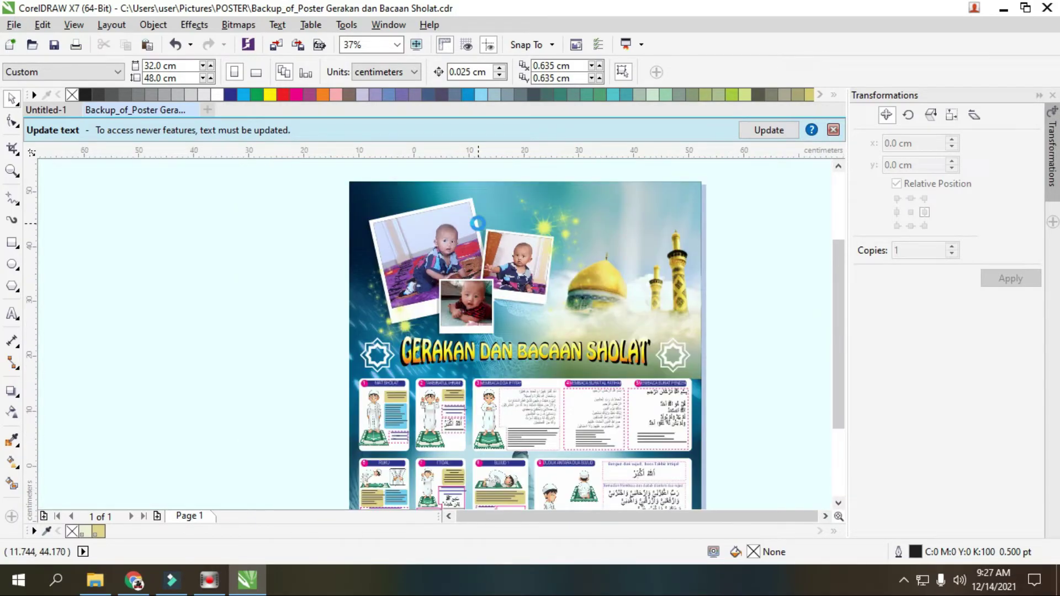
scroll(468, 225, "down", 1)
left_click_drag(396, 186, 599, 478)
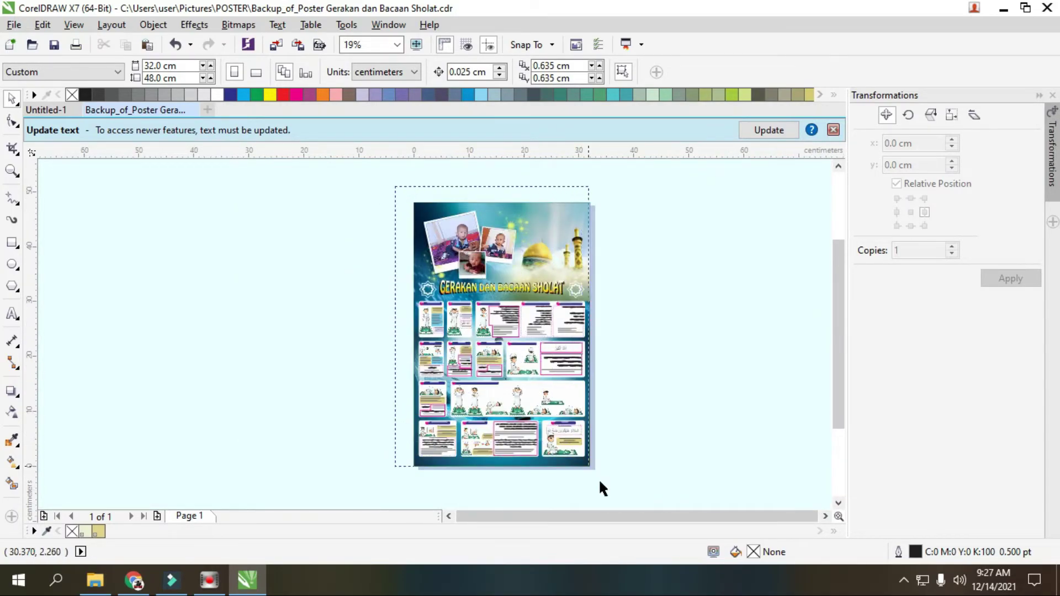
right_click(520, 307)
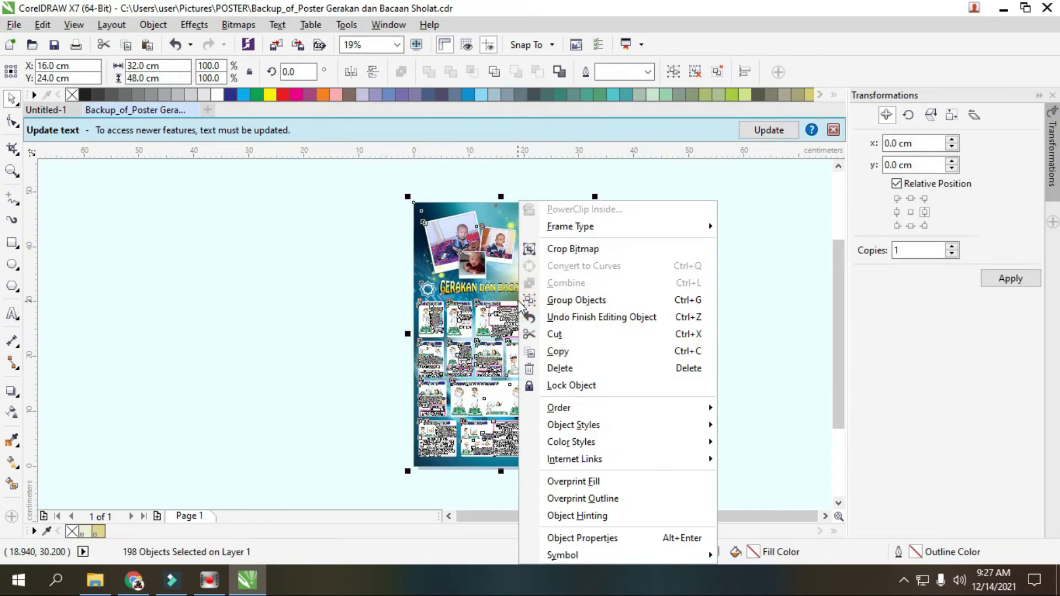
left_click(557, 300)
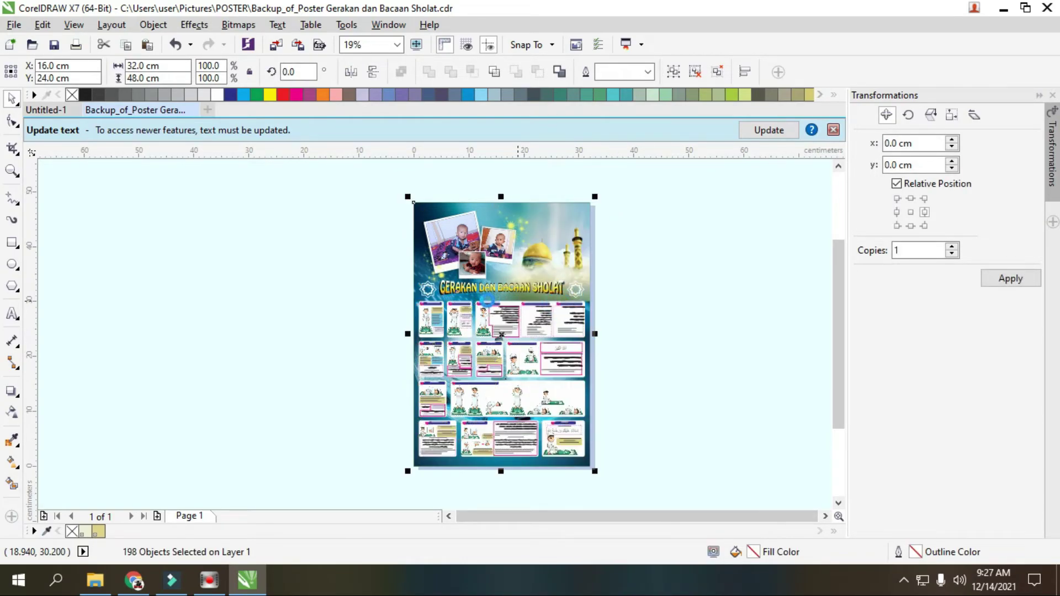
left_click(11, 171)
left_click_drag(412, 201, 591, 468)
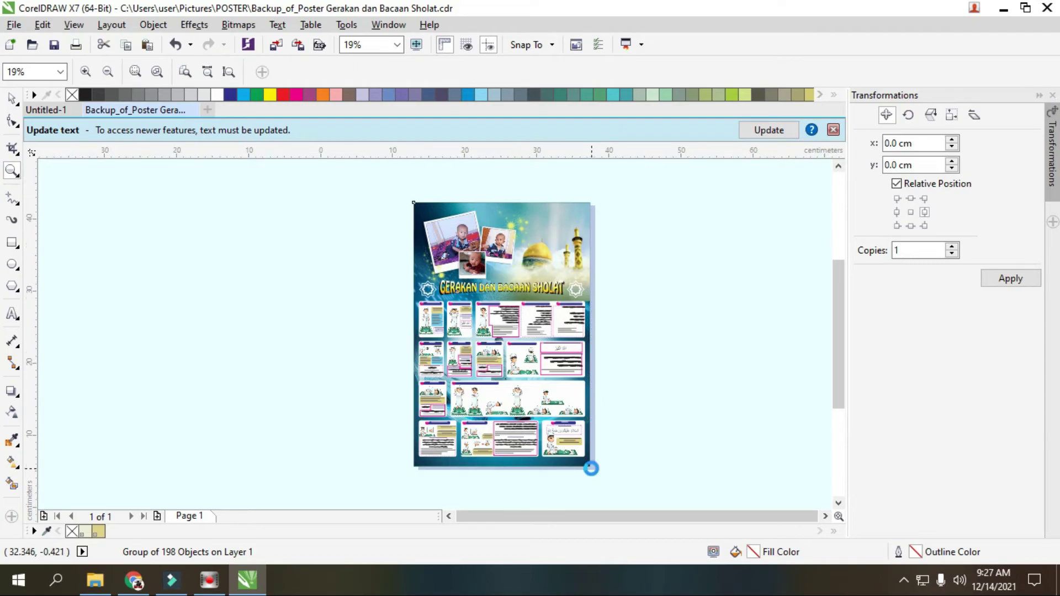